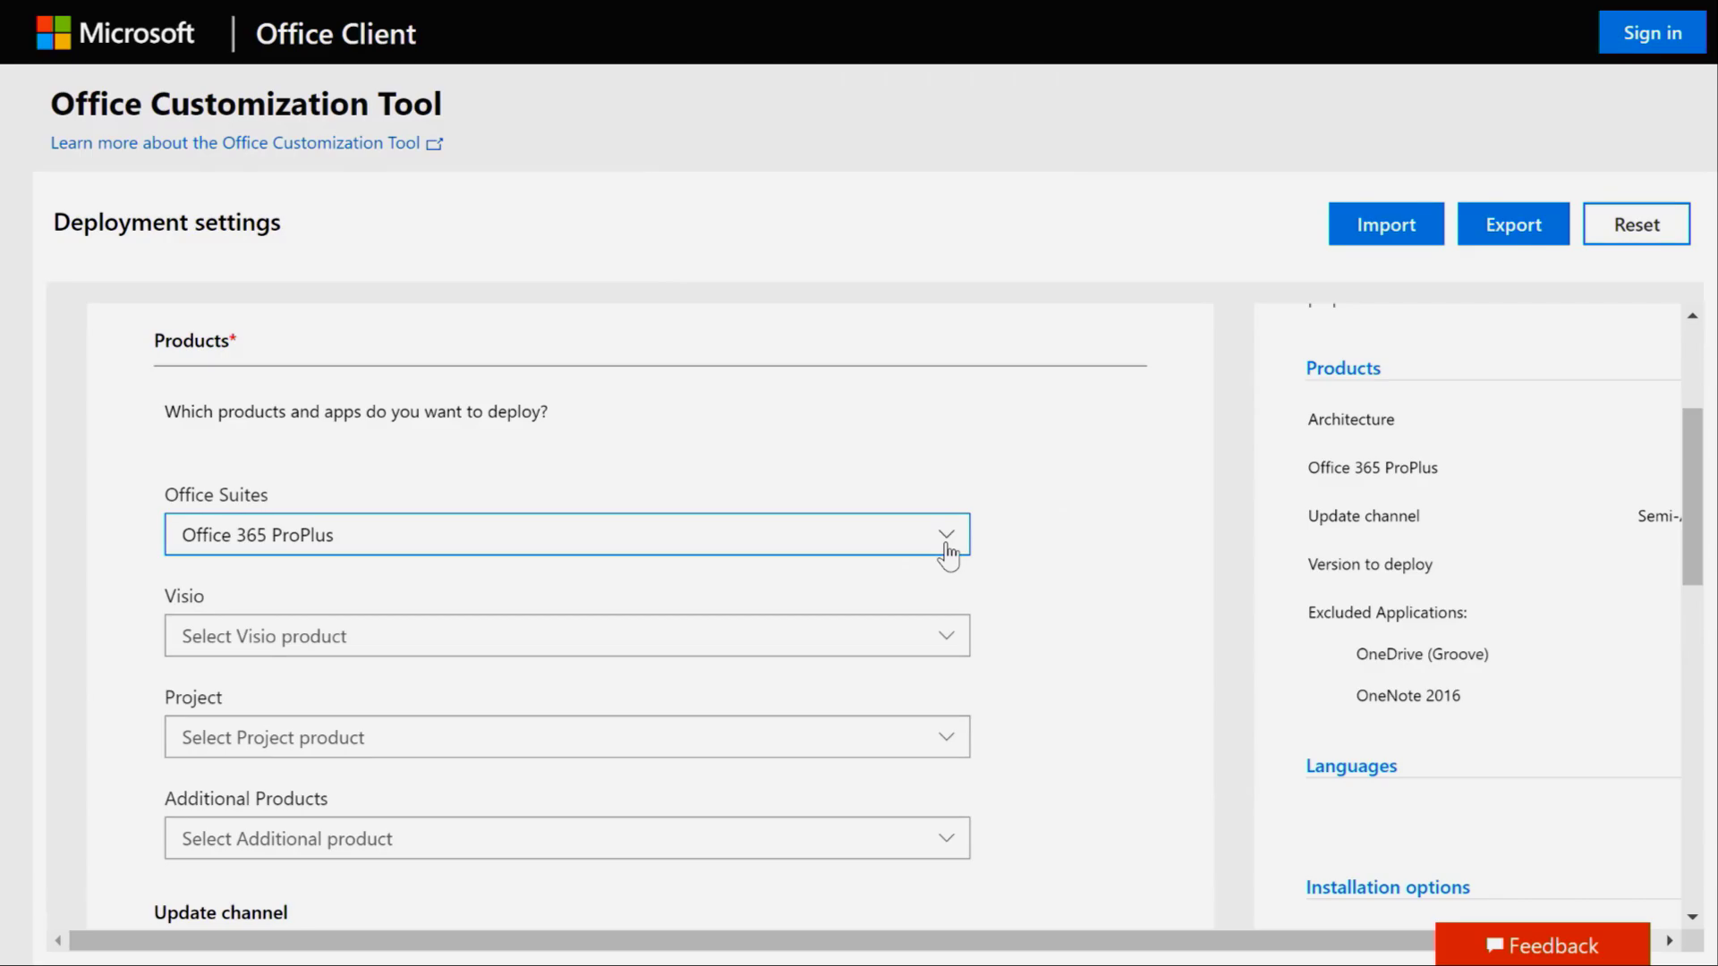
- Review the Office suites list, then show the update channel options for Office 365 ProPlus
{"action": "left_click", "coordinate": [946, 537]}
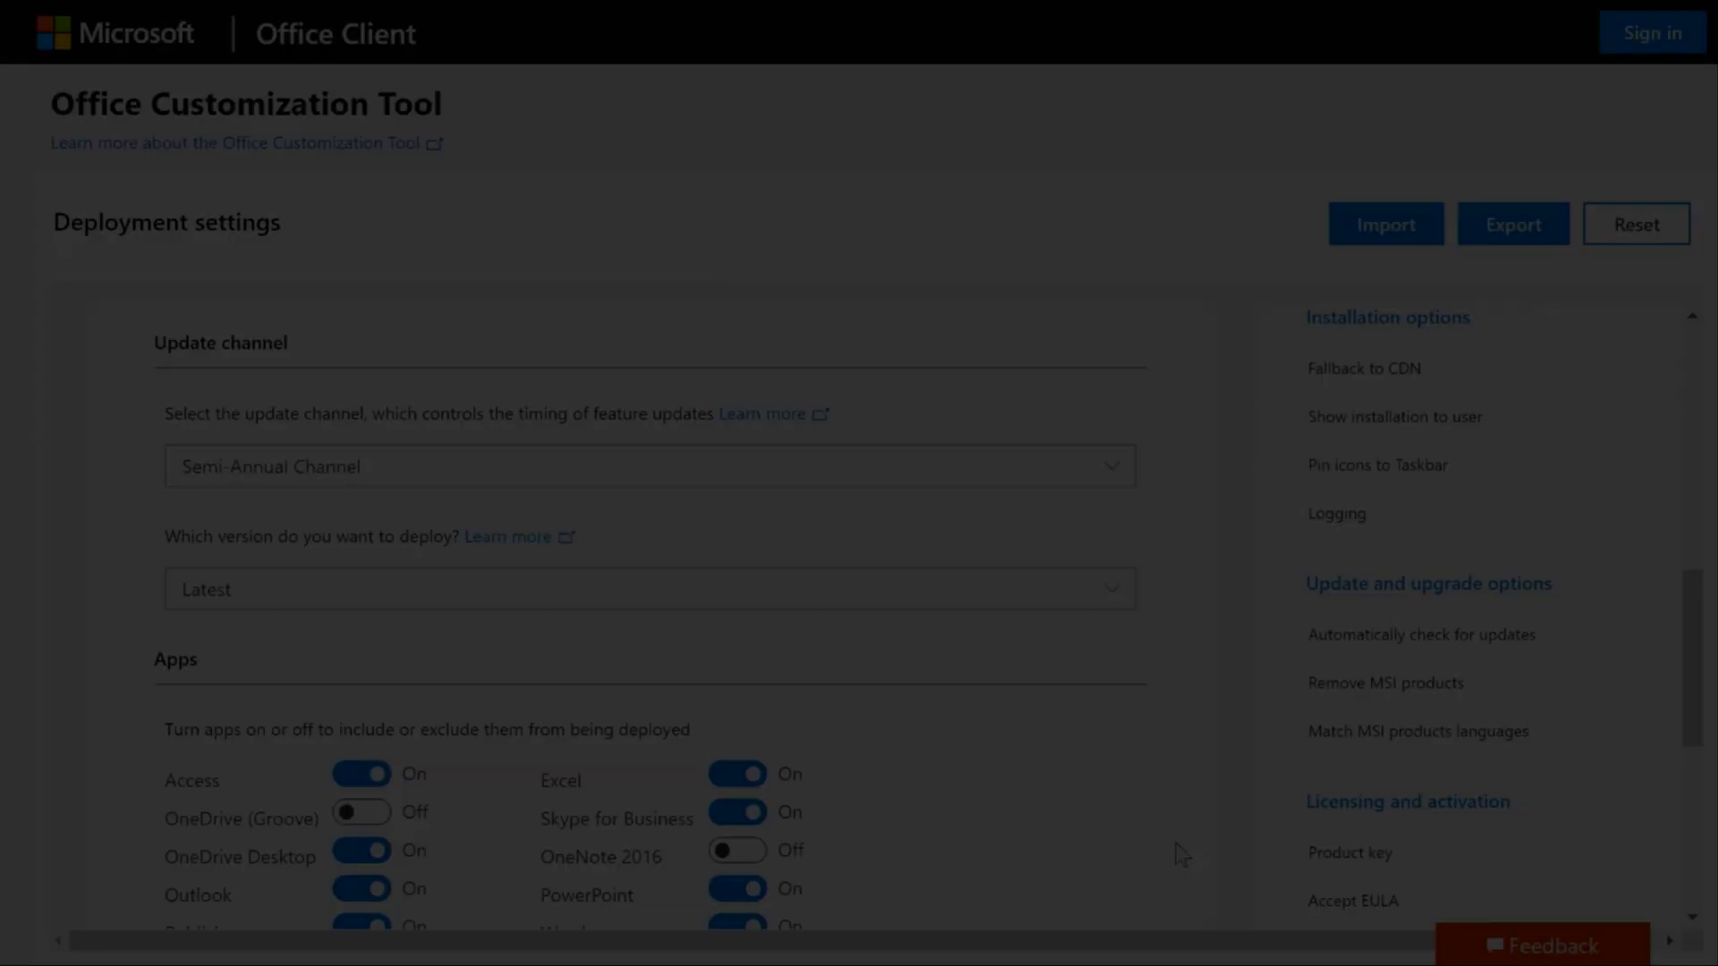
{"action": "left_click", "coordinate": [1119, 473]}
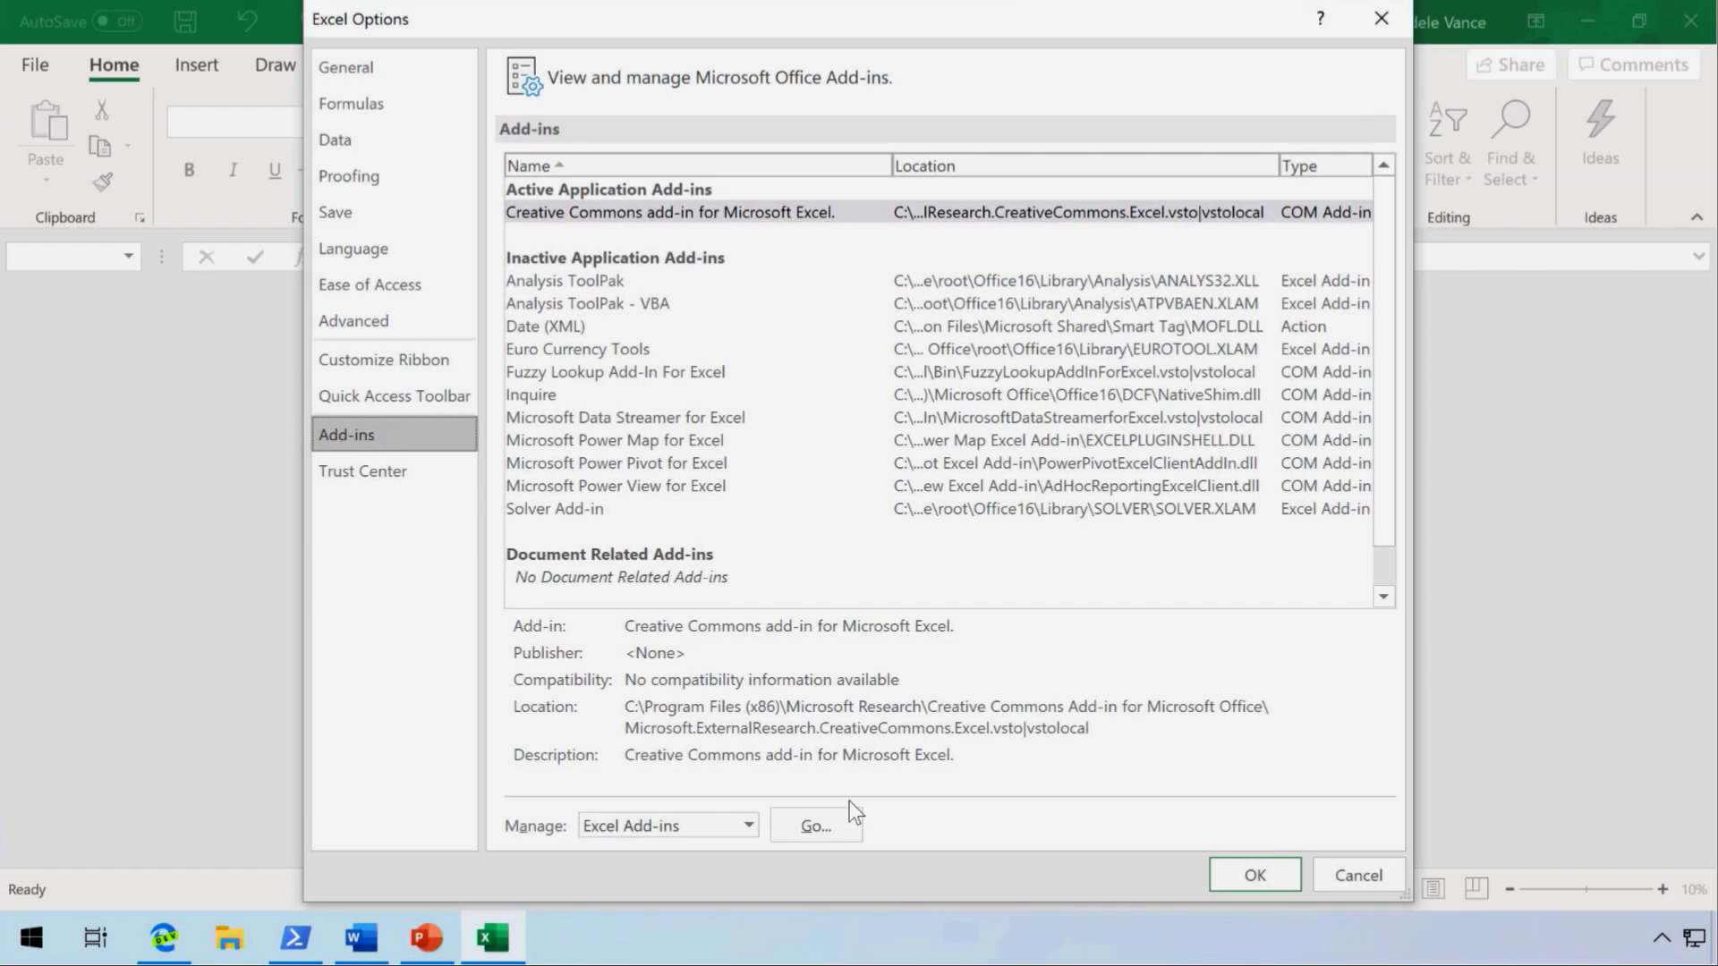
- Open the Excel dialog for managing add-ins
{"action": "left_click", "coordinate": [834, 820]}
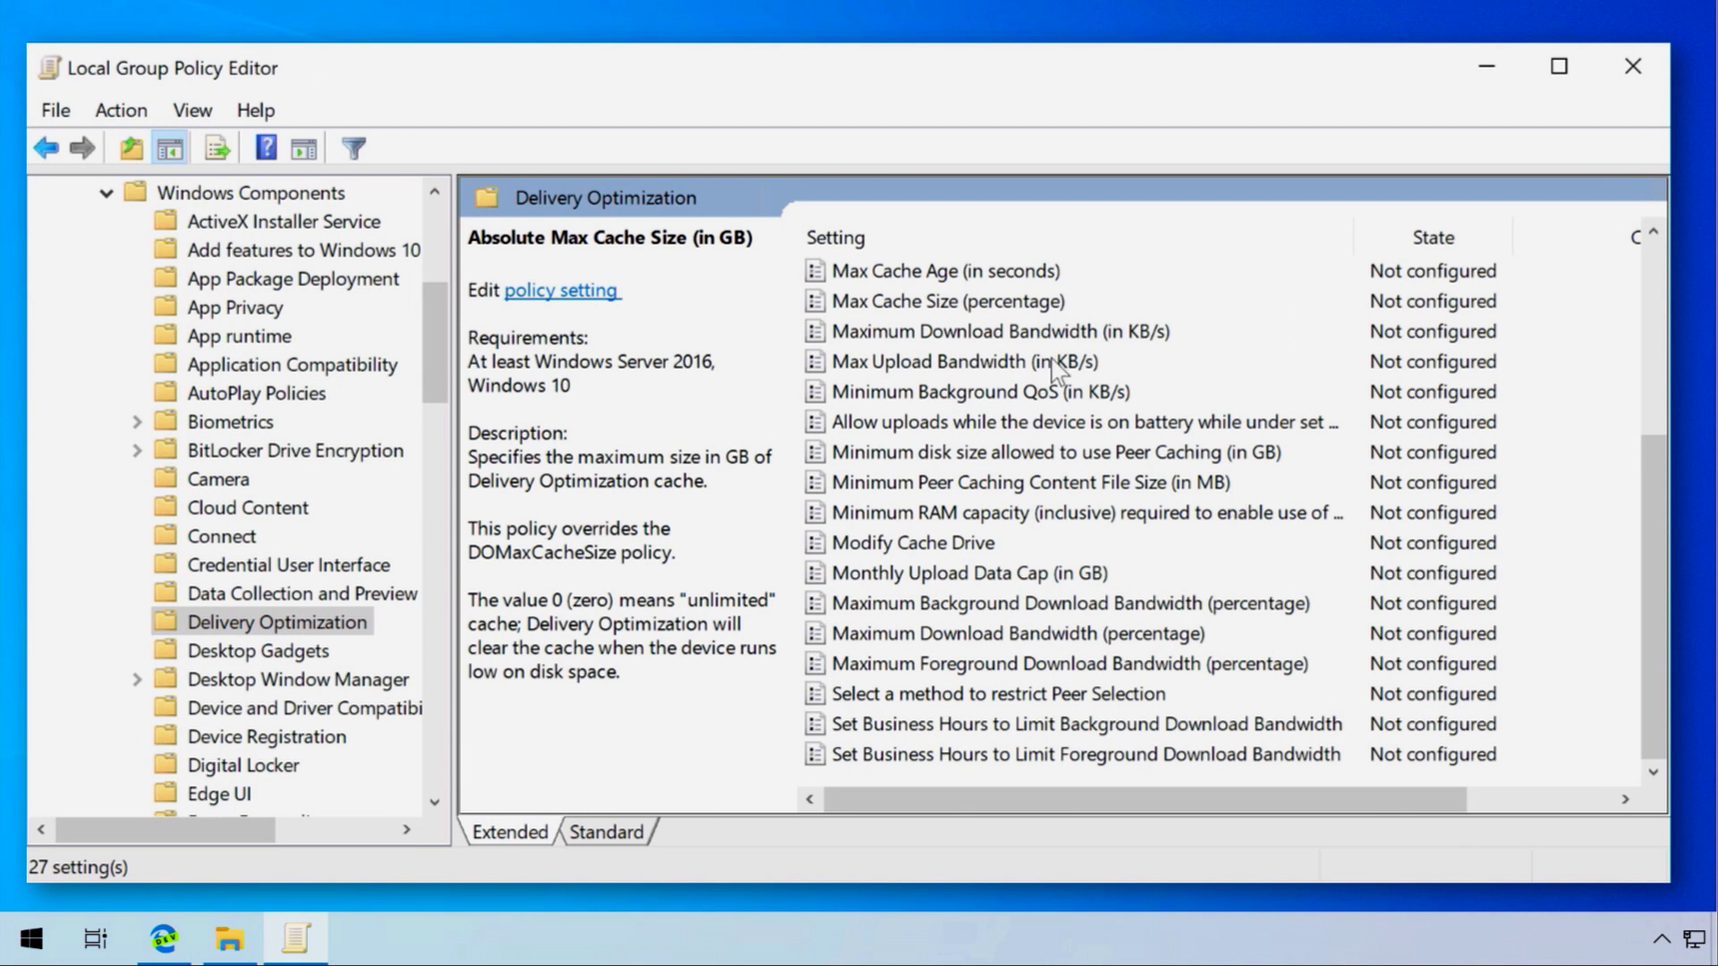
- Open the Delivery Optimization policy Max Cache Size (percentage) for editing
{"action": "left_click", "coordinate": [975, 308]}
{"action": "double_click", "coordinate": [975, 309]}
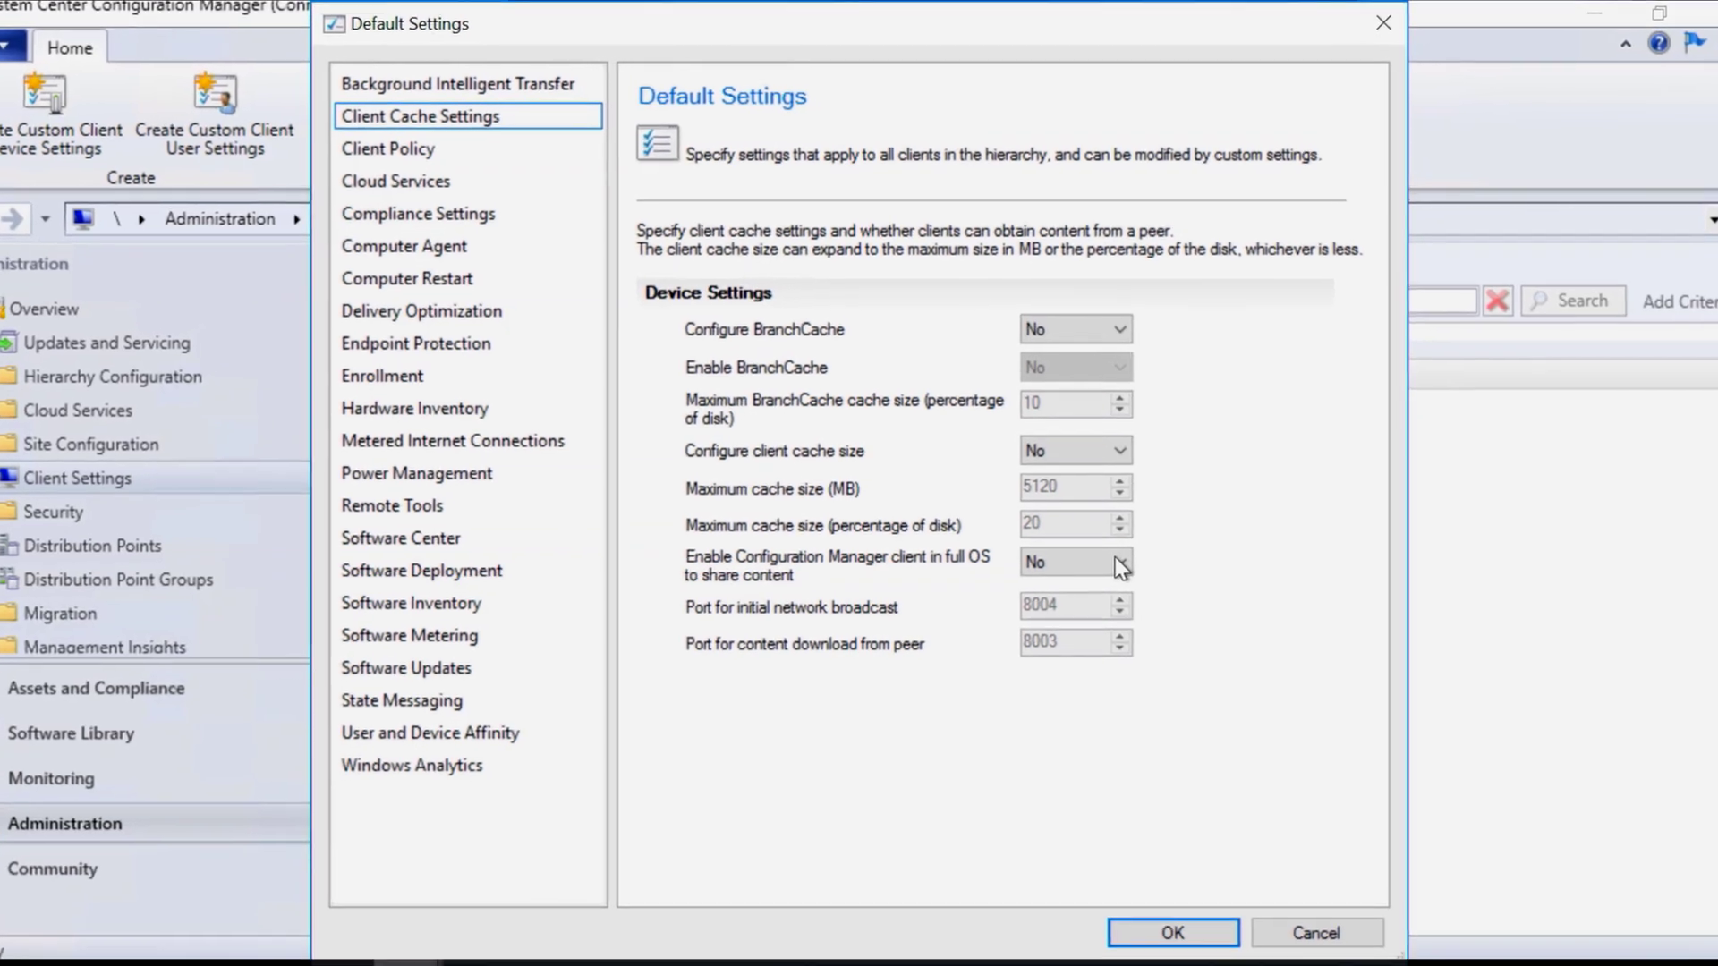
- Set client content sharing with peers to Yes in Client Cache Settings and confirm
{"action": "left_click", "coordinate": [1121, 566]}
{"action": "left_click", "coordinate": [1089, 612]}
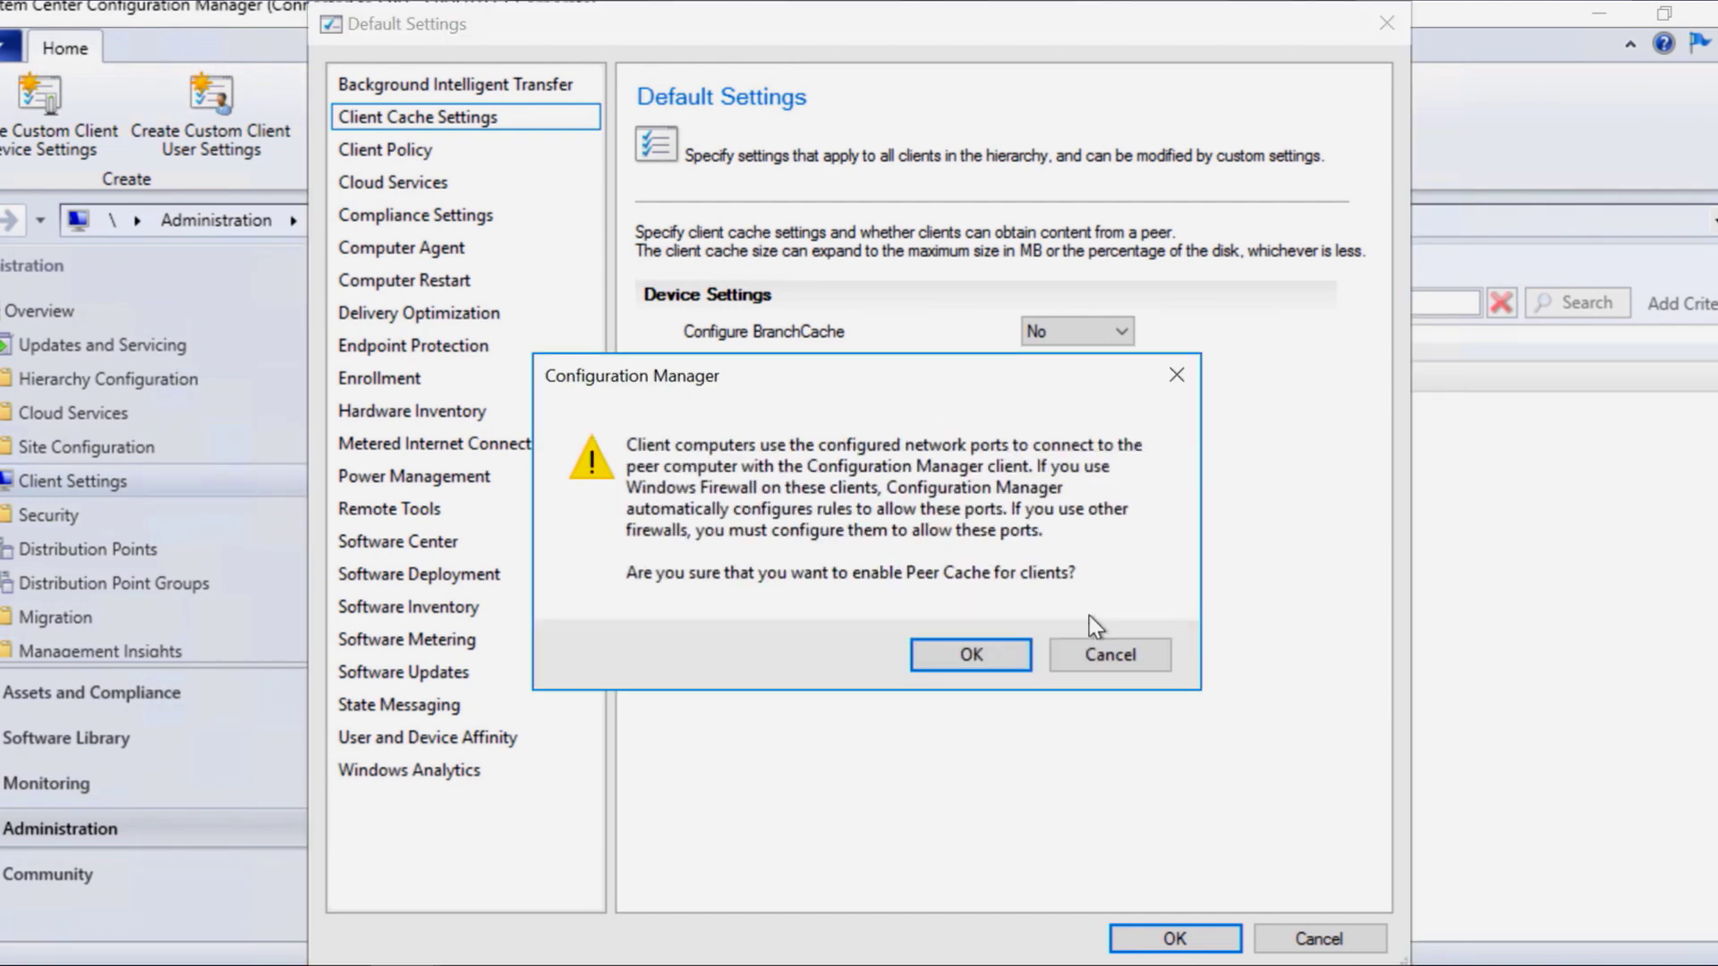
{"action": "left_click", "coordinate": [981, 662]}
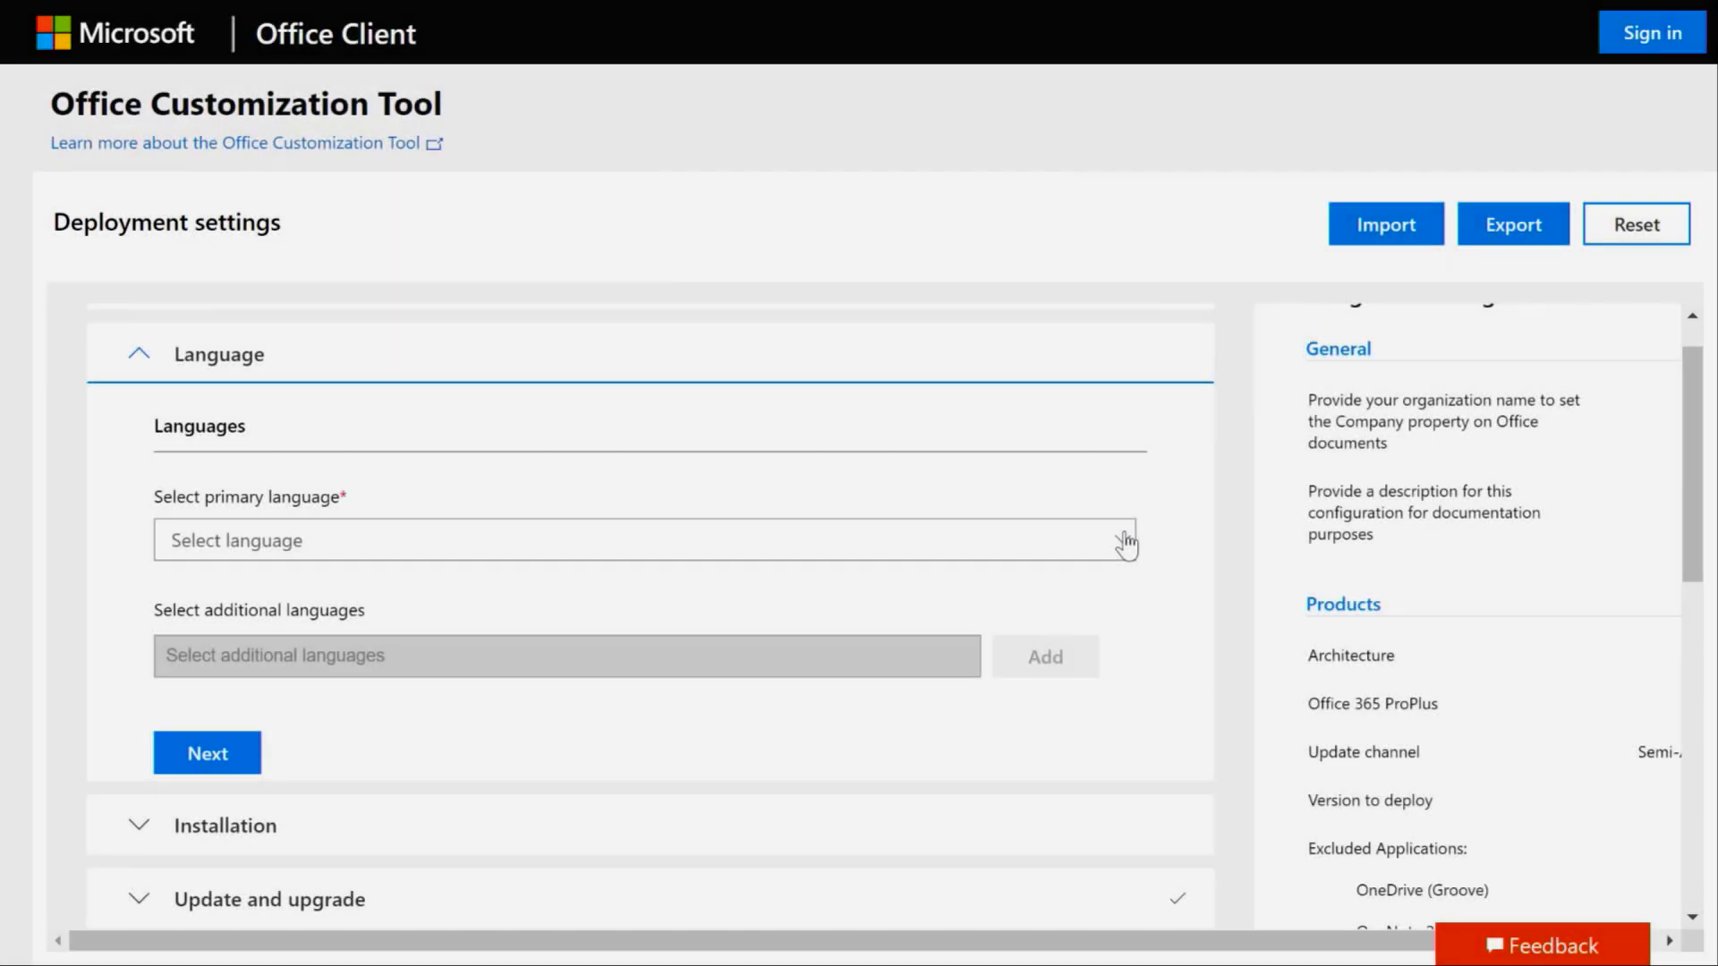
- Choose English (United States) as the primary language and browse the additional languages list
{"action": "left_click", "coordinate": [1126, 542]}
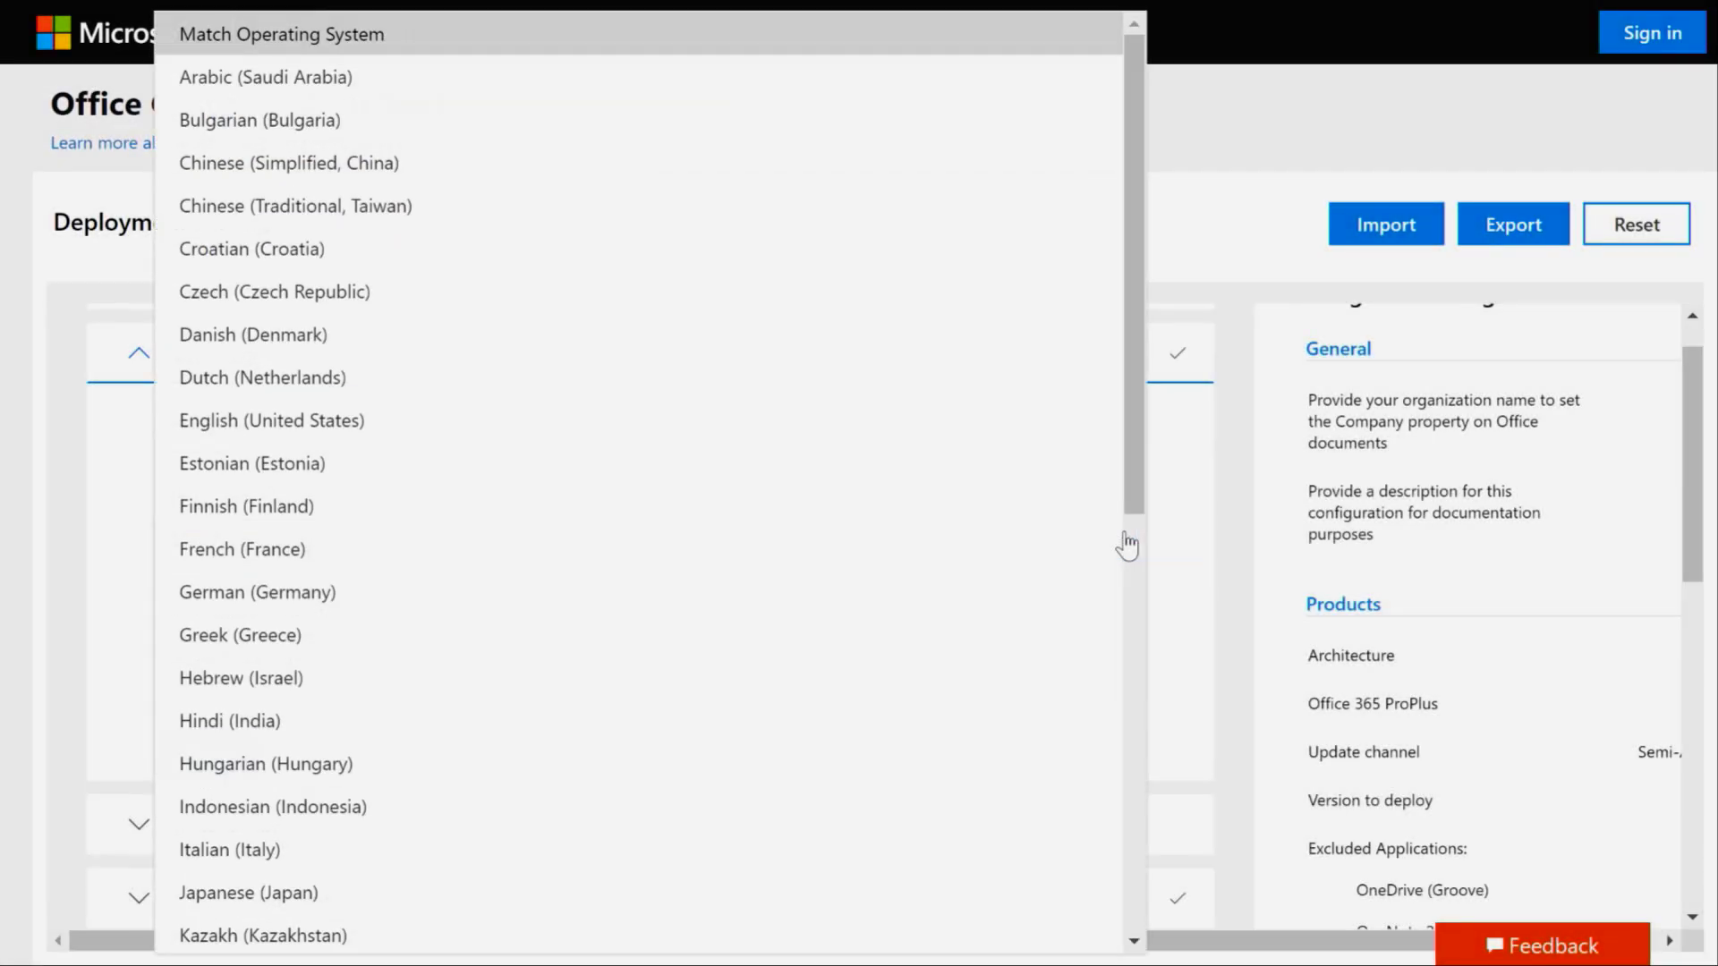
{"action": "left_click", "coordinate": [839, 420]}
{"action": "left_click", "coordinate": [930, 666]}
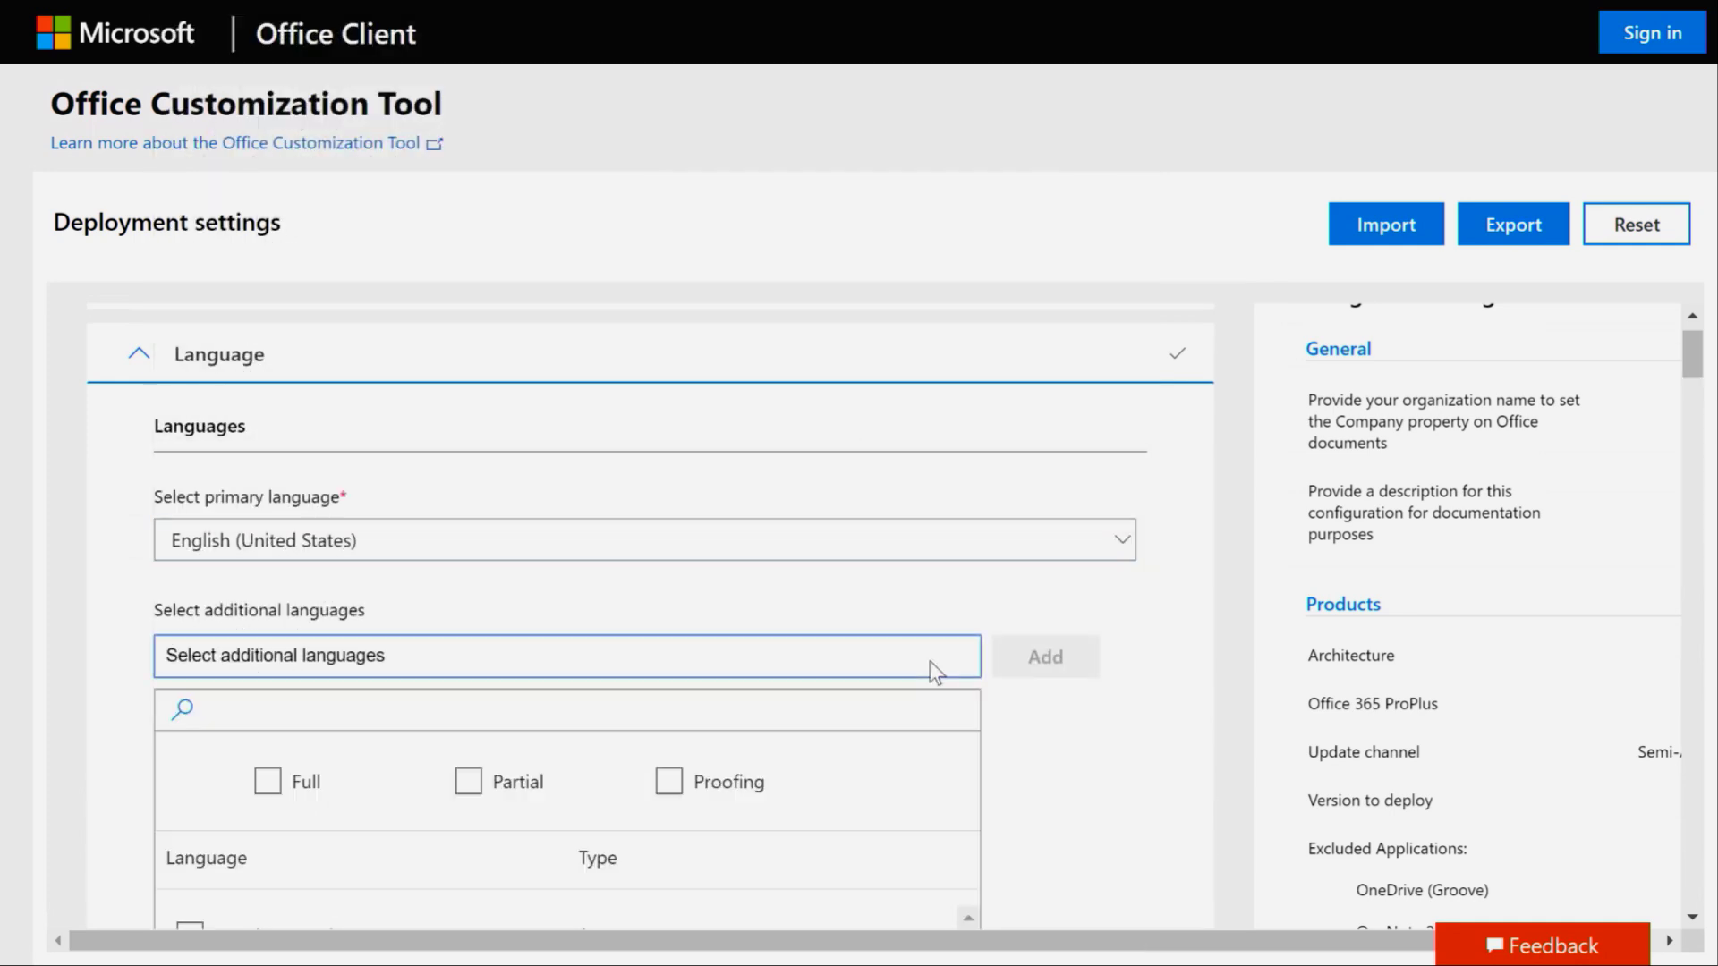
{"action": "scroll", "coordinate": [895, 782], "scroll_direction": "down", "scroll_amount": 2}
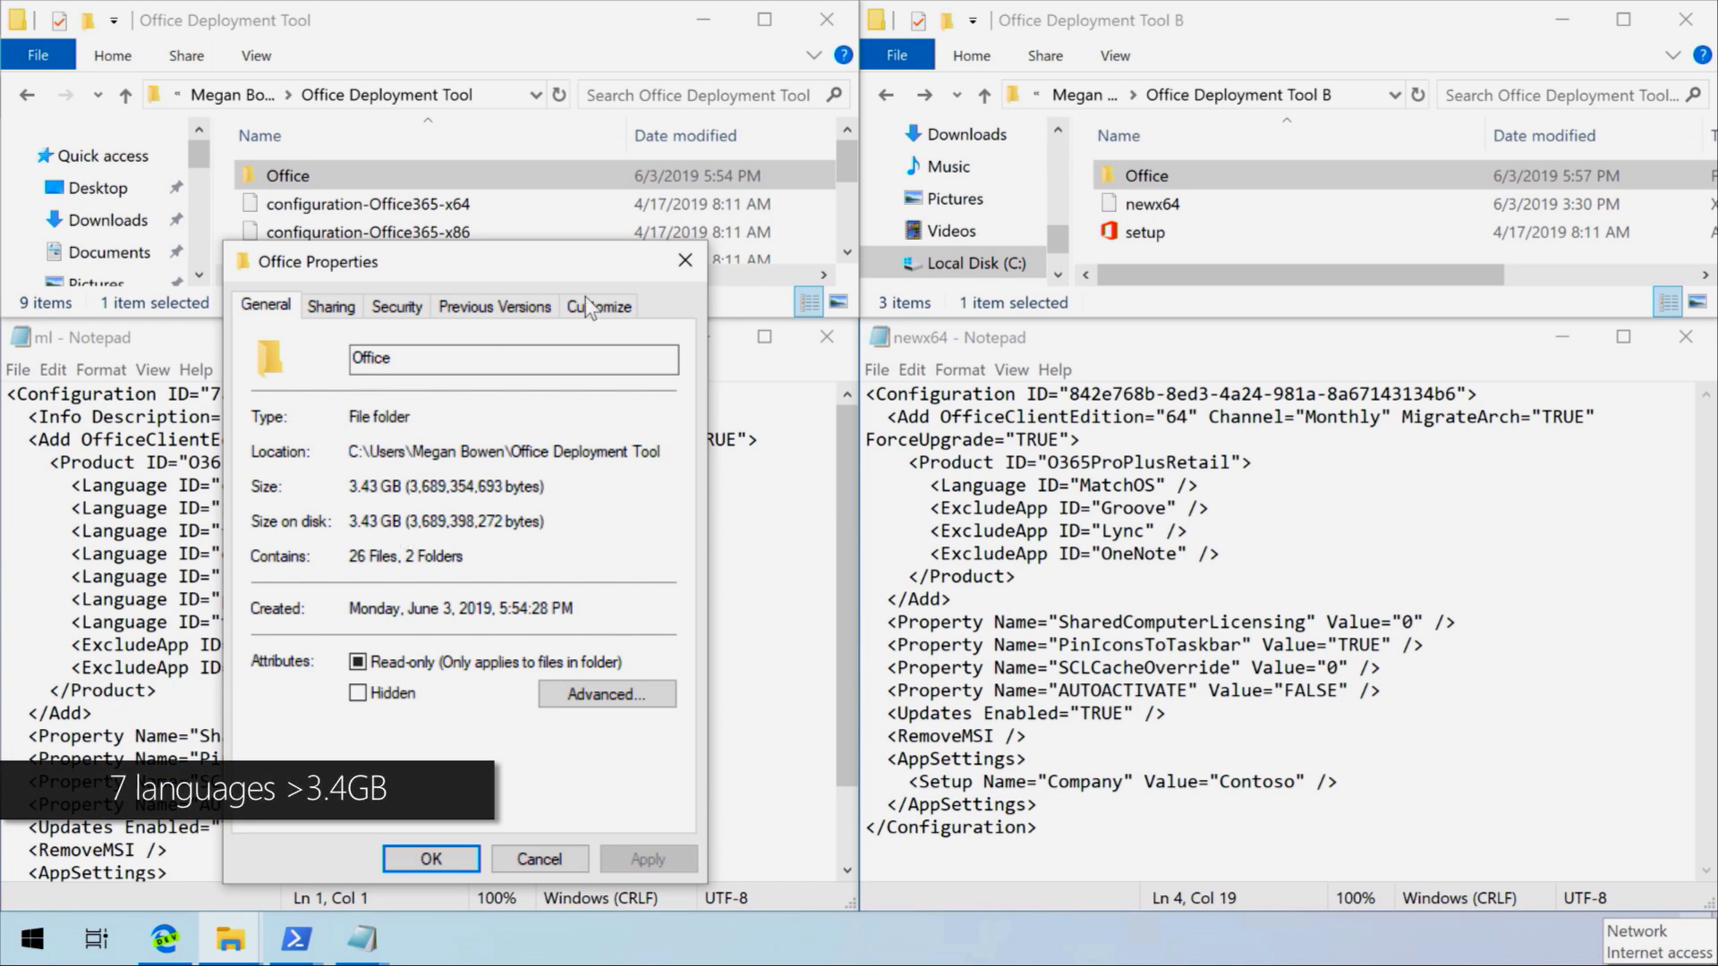
- Close the first Properties dialog and show the second Office folder's properties (1.89 GB)
{"action": "left_click", "coordinate": [683, 258]}
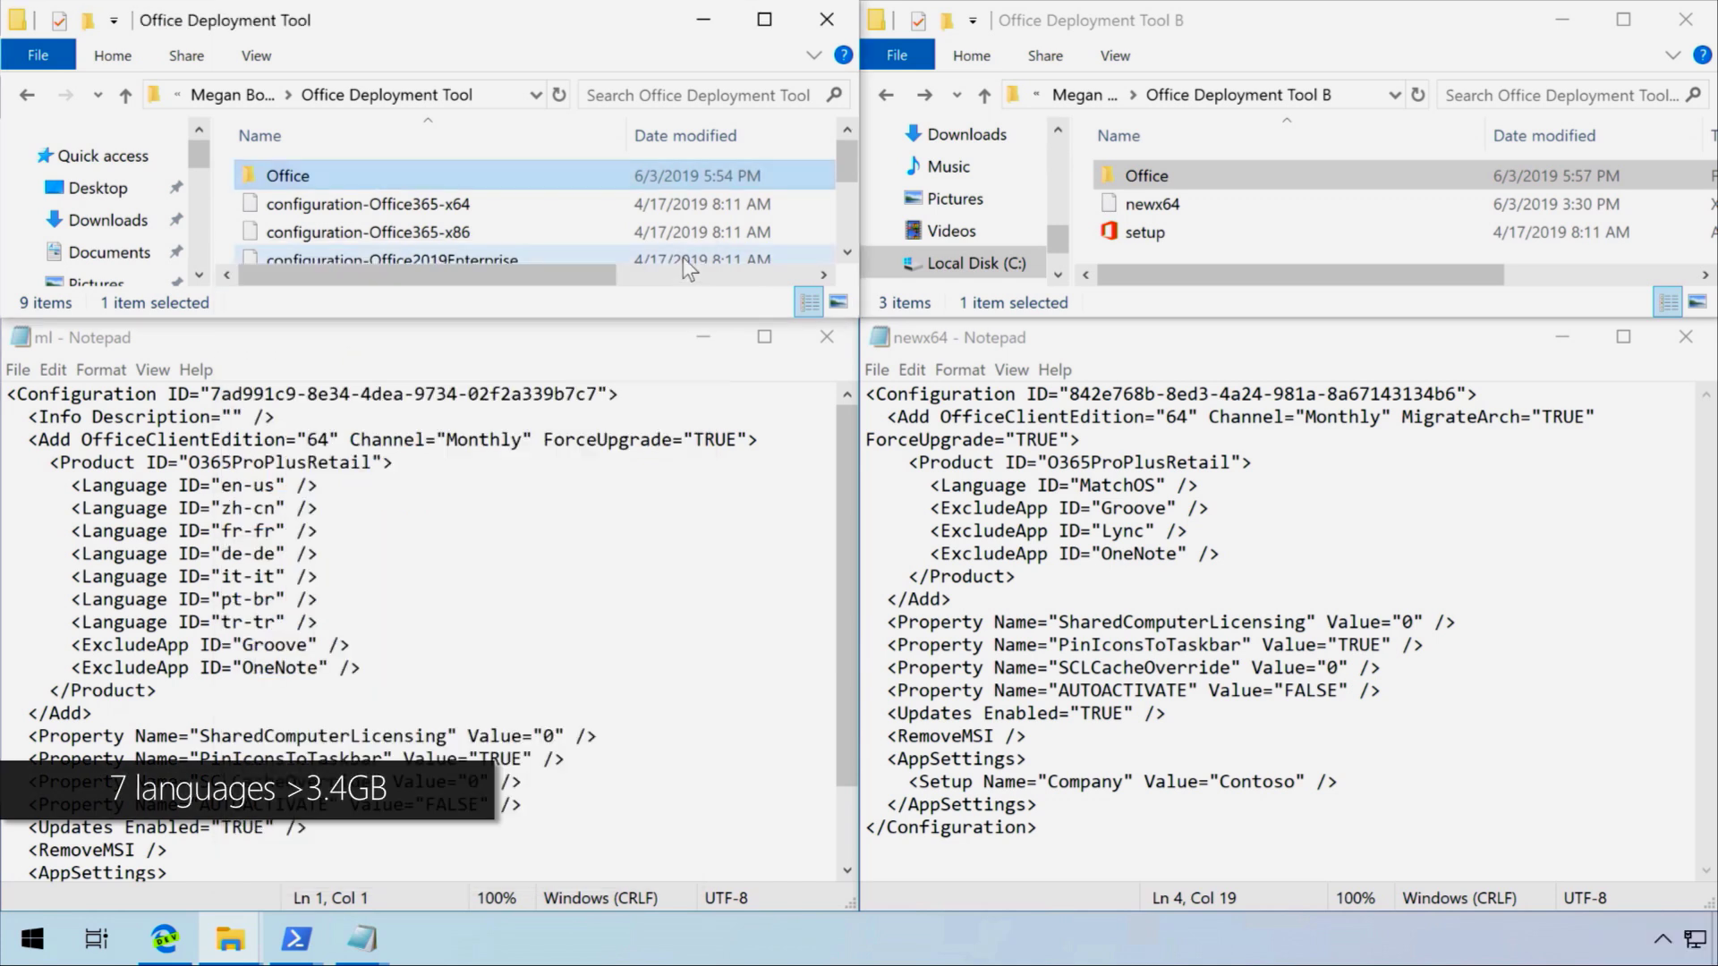
{"action": "right_click", "coordinate": [1155, 179]}
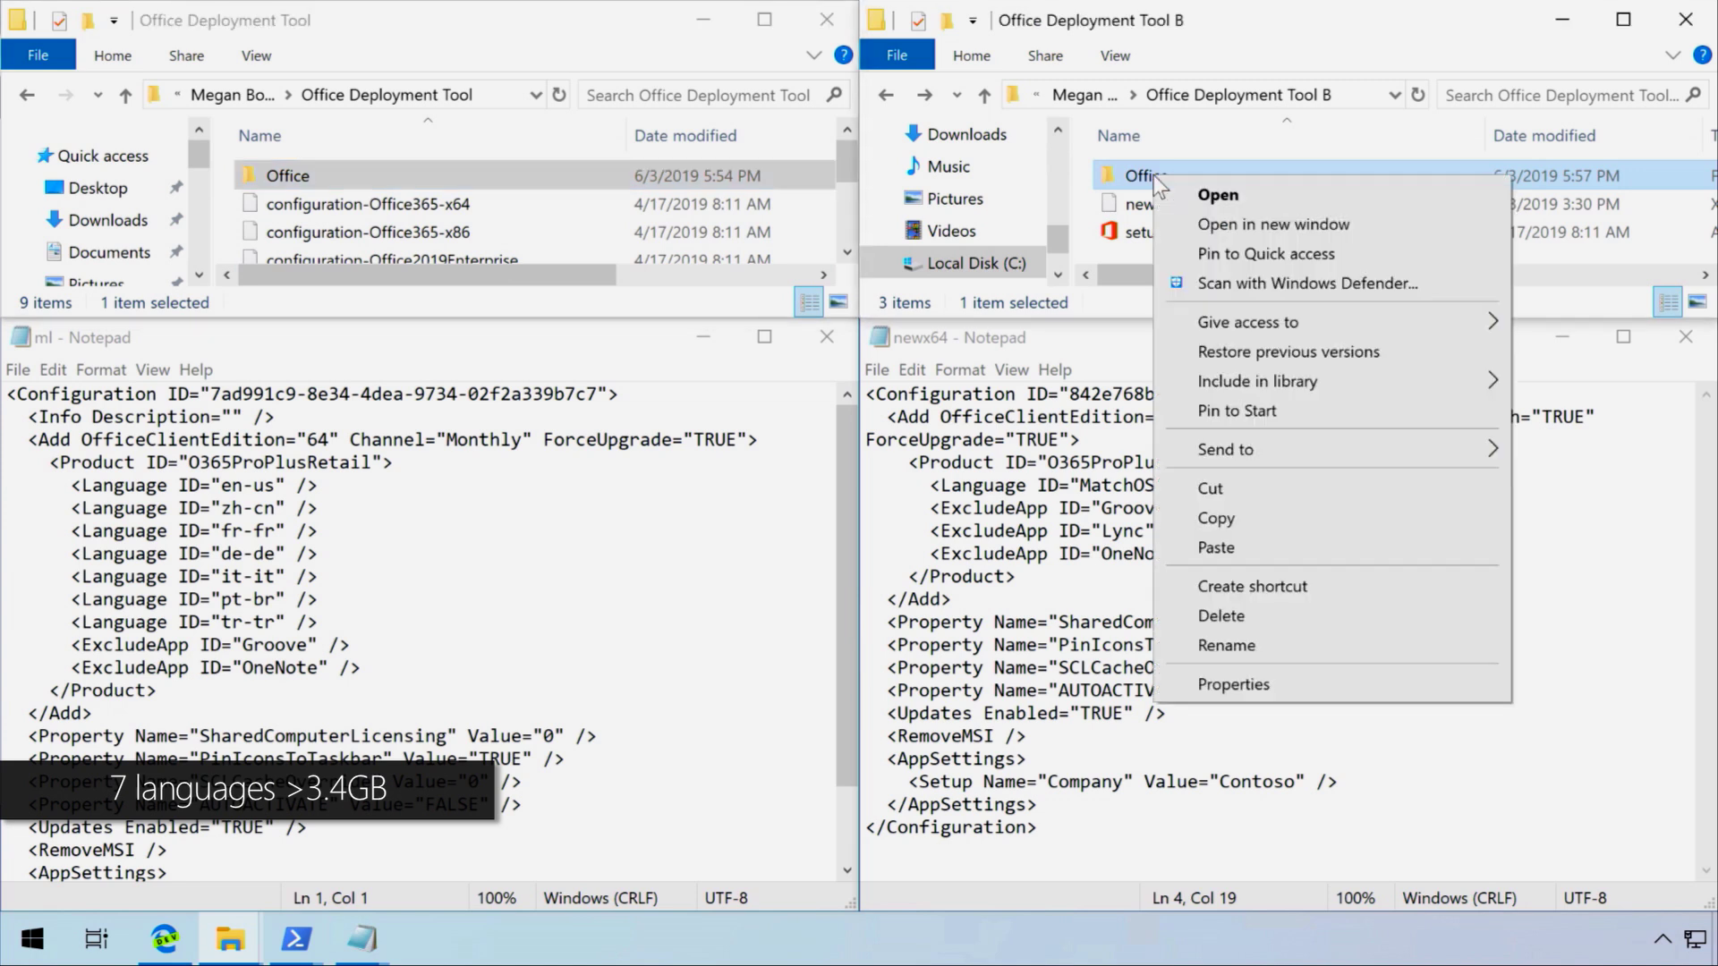
{"action": "left_click", "coordinate": [1219, 685]}
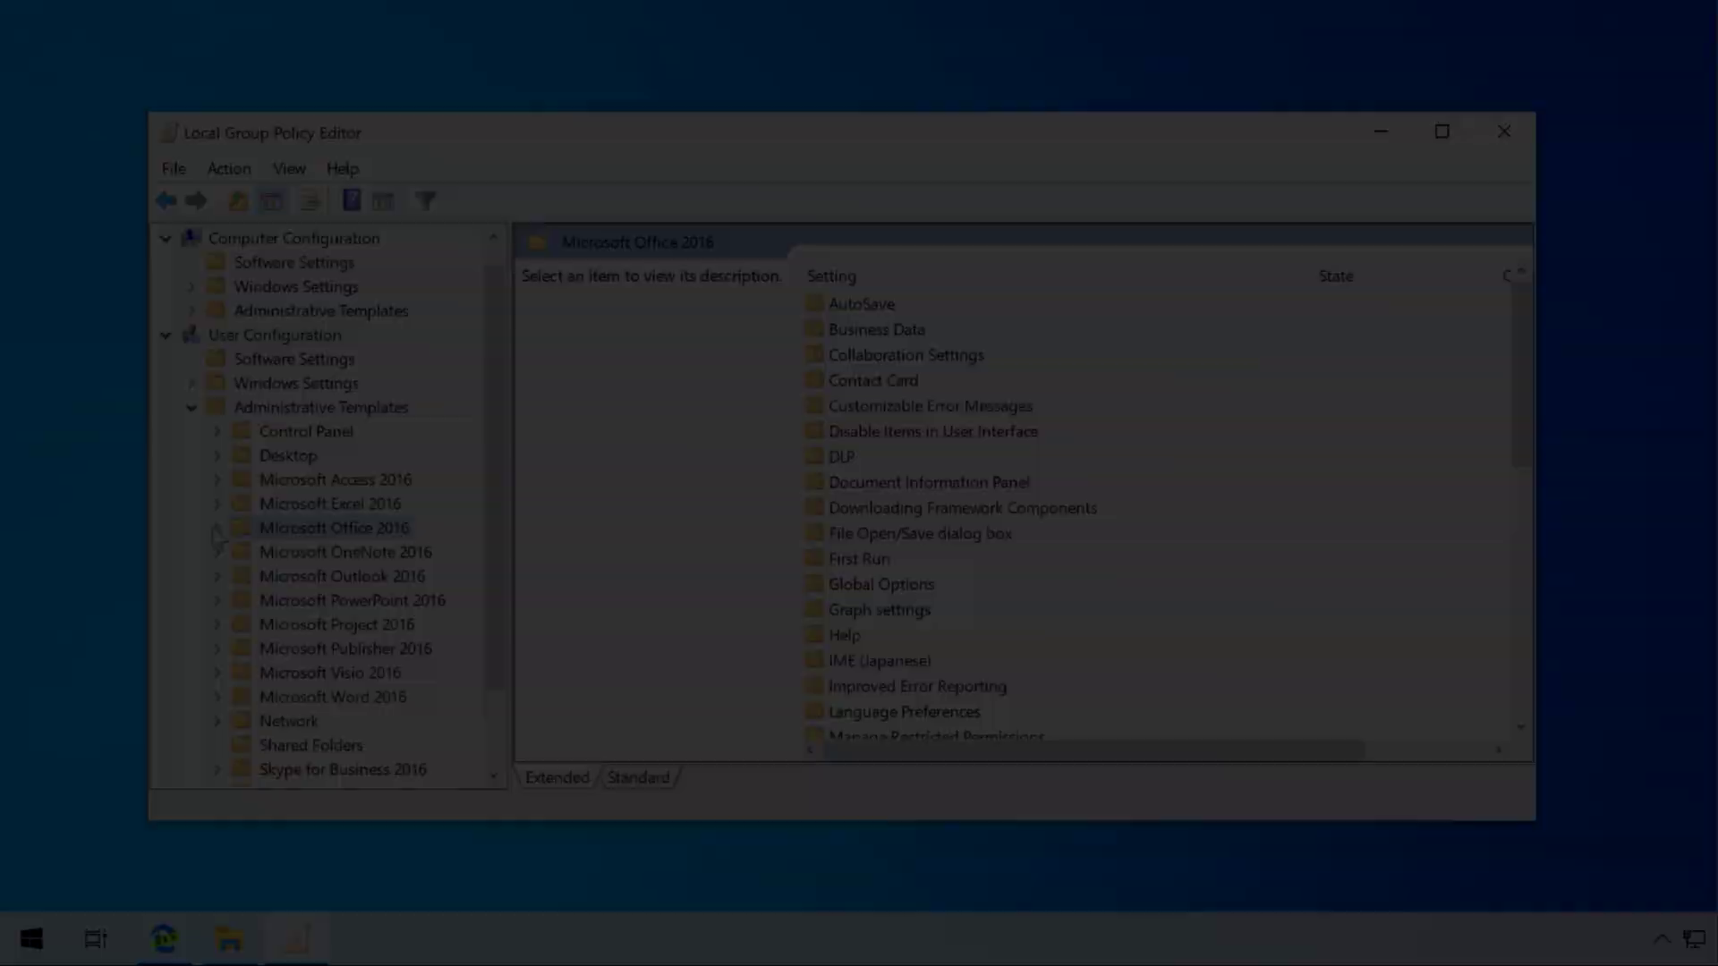
{"action": "left_click", "coordinate": [216, 528]}
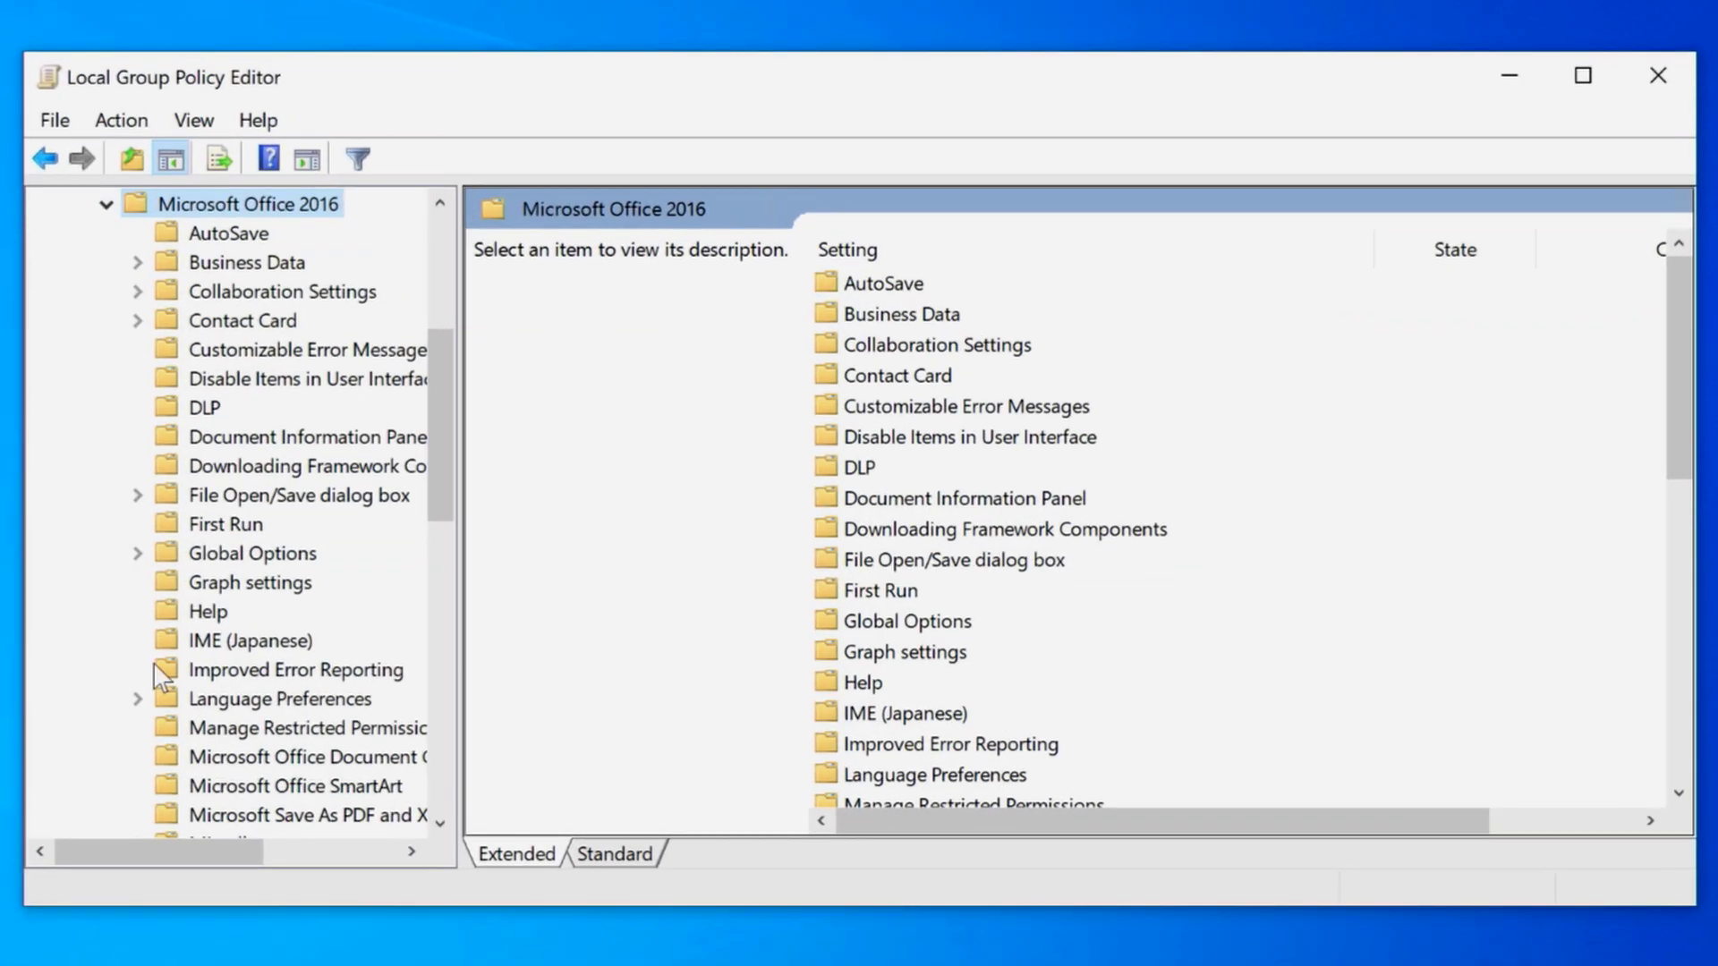
- Show the Microsoft Office 2016 Security Settings policies, all 31 not configured
{"action": "scroll", "coordinate": [255, 619], "scroll_direction": "down", "scroll_amount": 2}
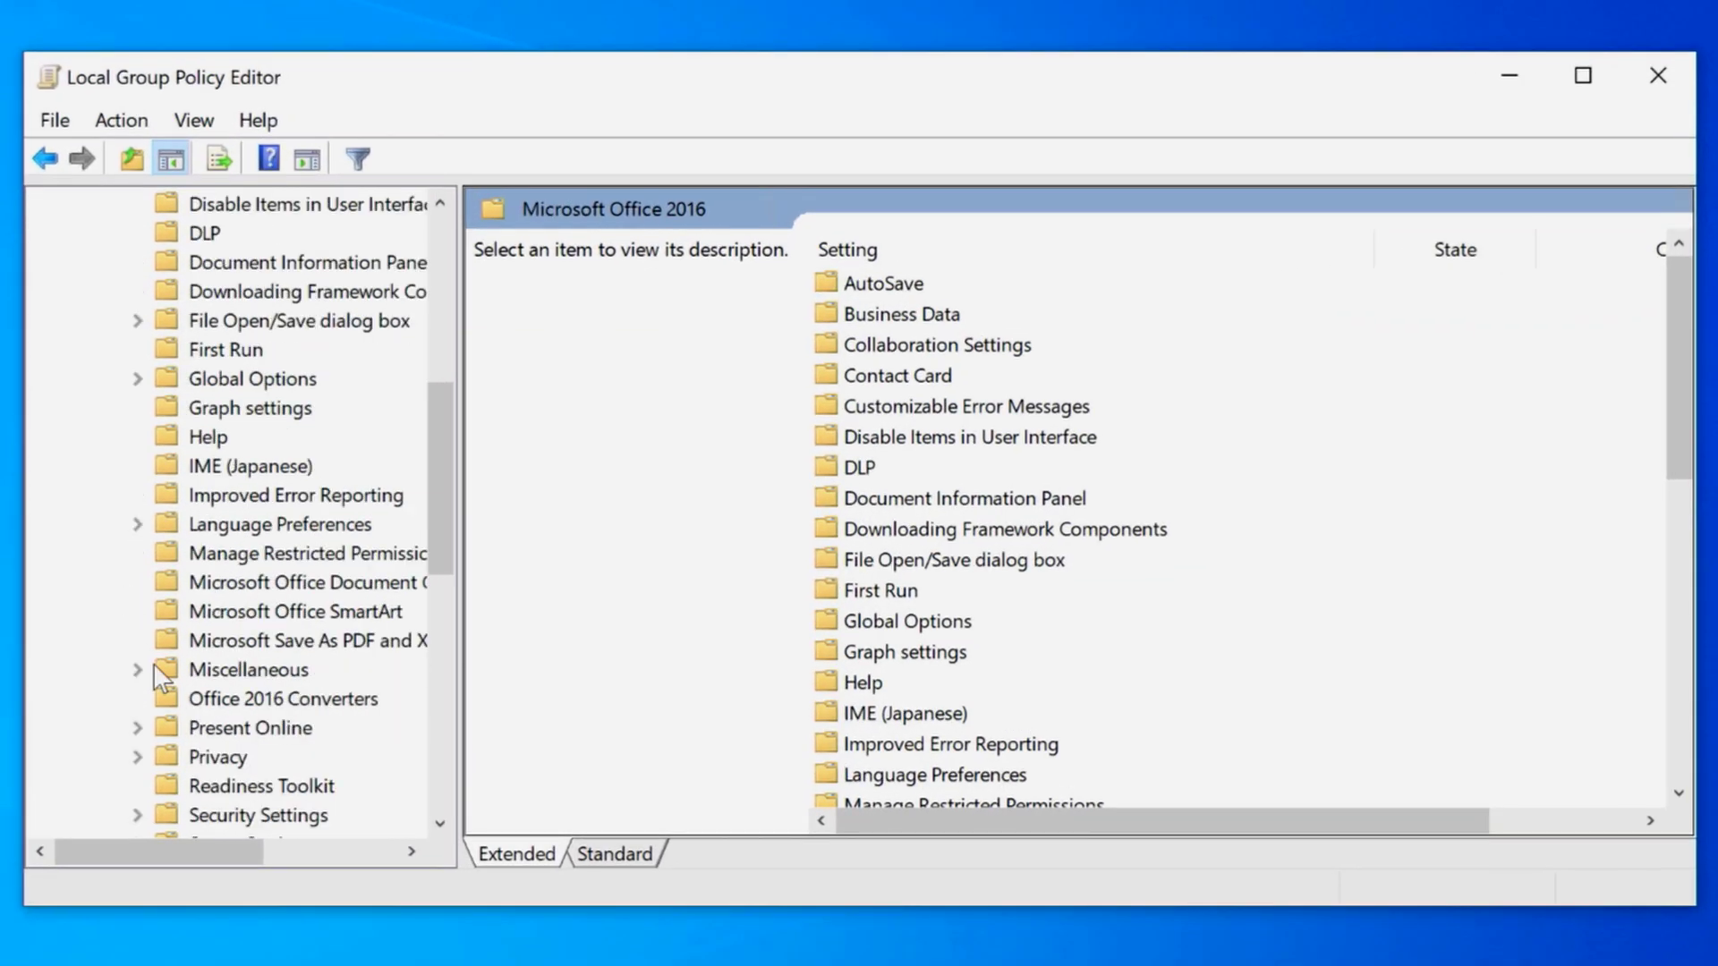
{"action": "scroll", "coordinate": [153, 675], "scroll_direction": "down", "scroll_amount": 1}
{"action": "left_click", "coordinate": [204, 732]}
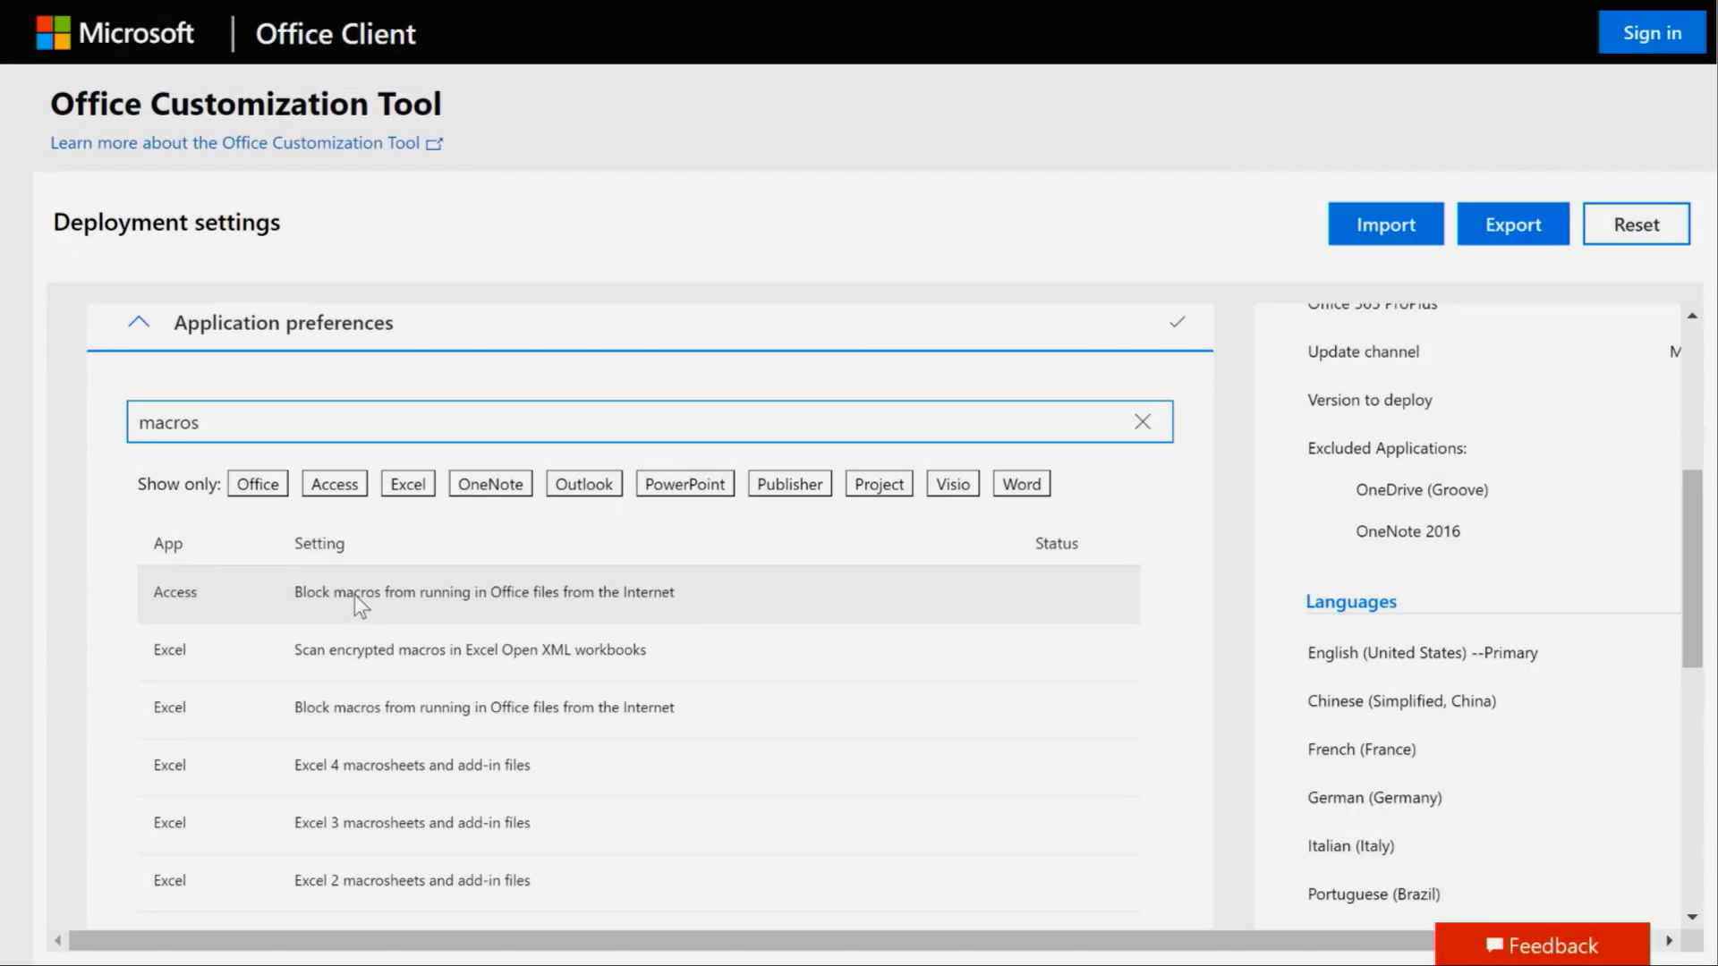
- Set the Access policy 'Block macros from running in Office files from the Internet' to True
{"action": "left_click", "coordinate": [355, 594]}
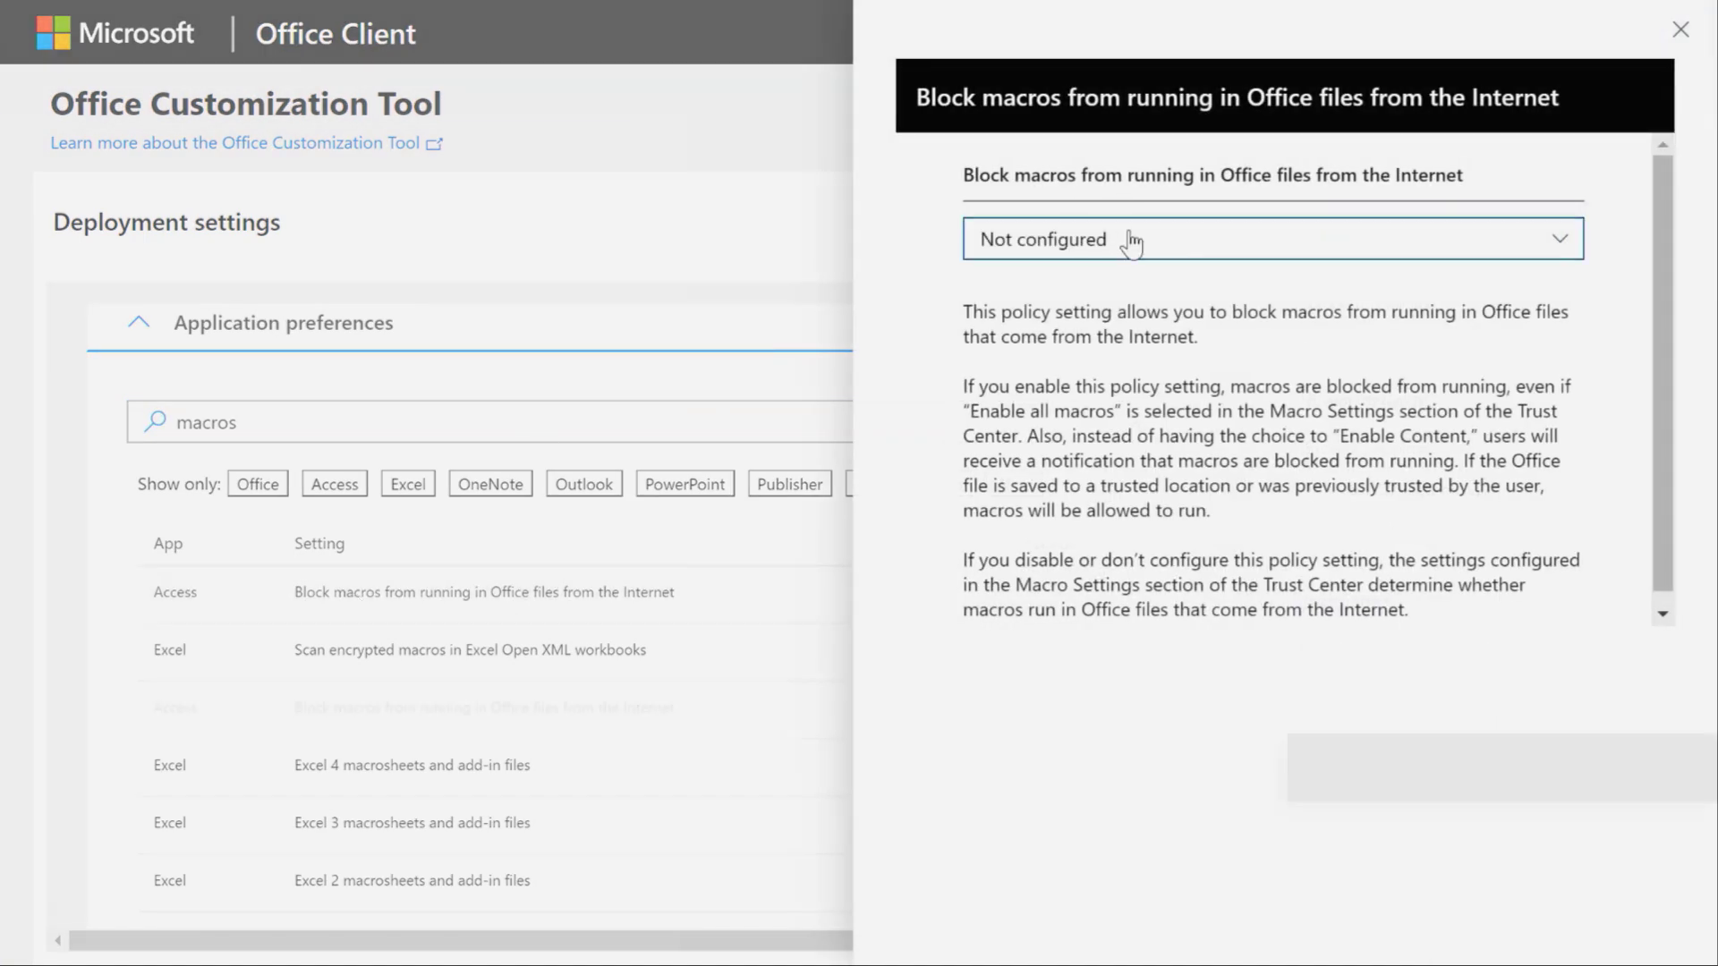
{"action": "left_click", "coordinate": [1131, 238]}
{"action": "left_click", "coordinate": [1085, 331]}
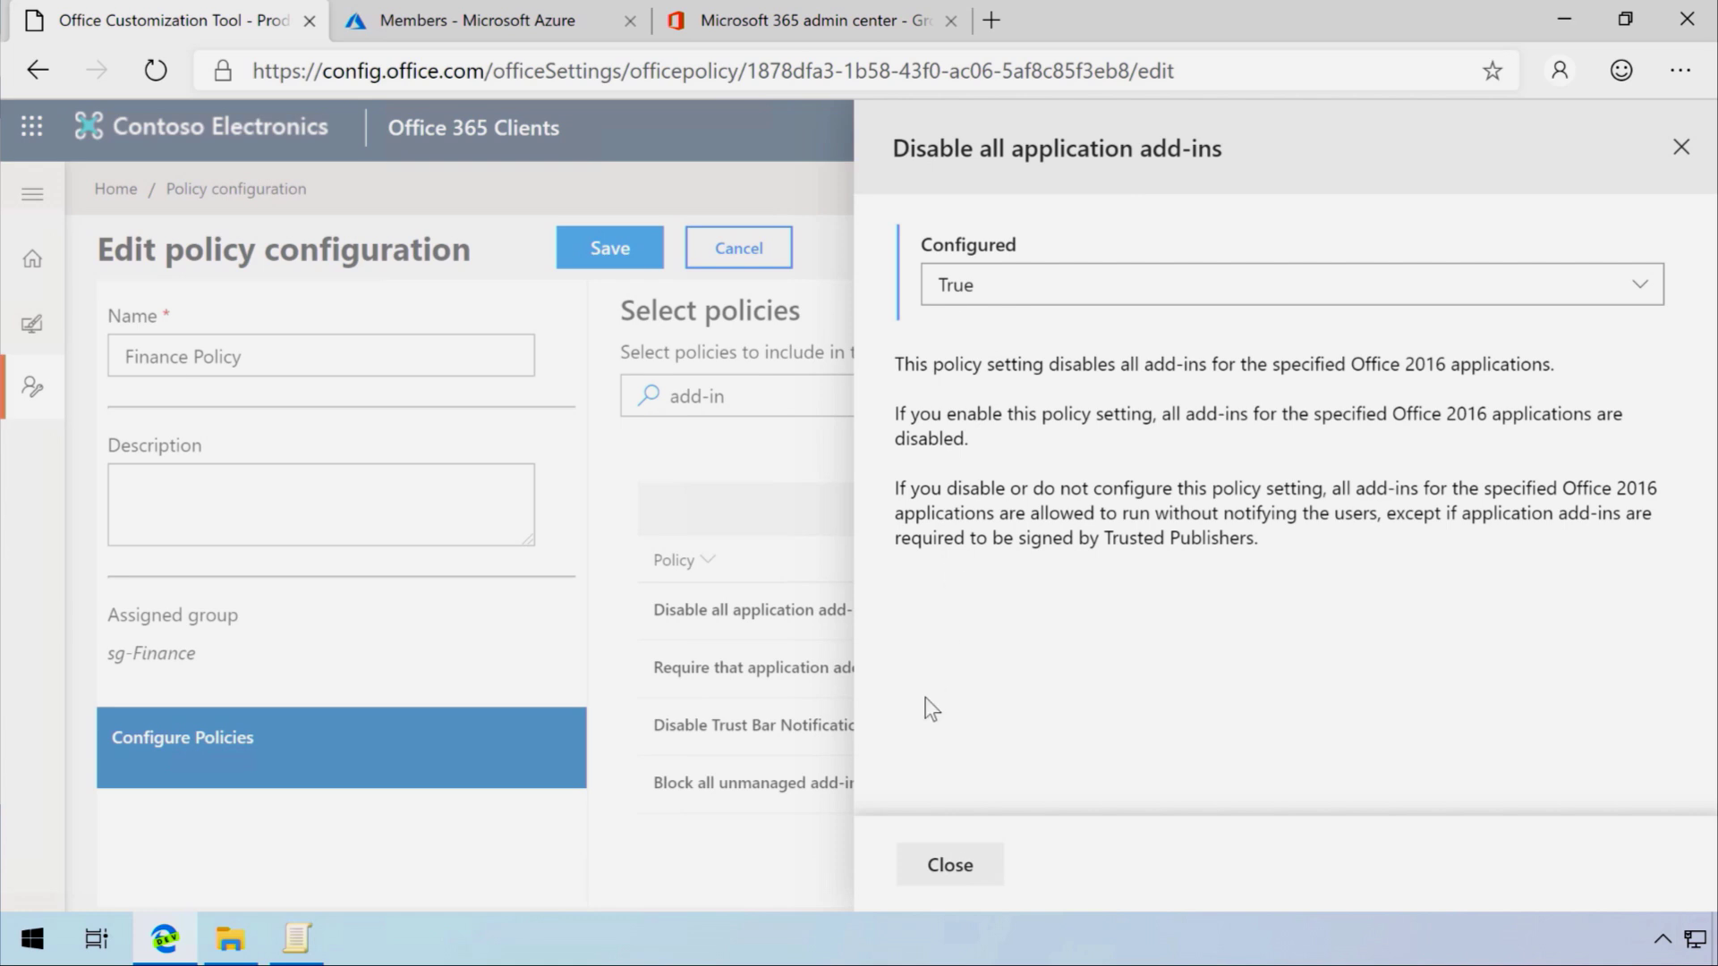
- Close the add-ins policy details and switch to the sg-Finance members in Azure
{"action": "left_click", "coordinate": [949, 865]}
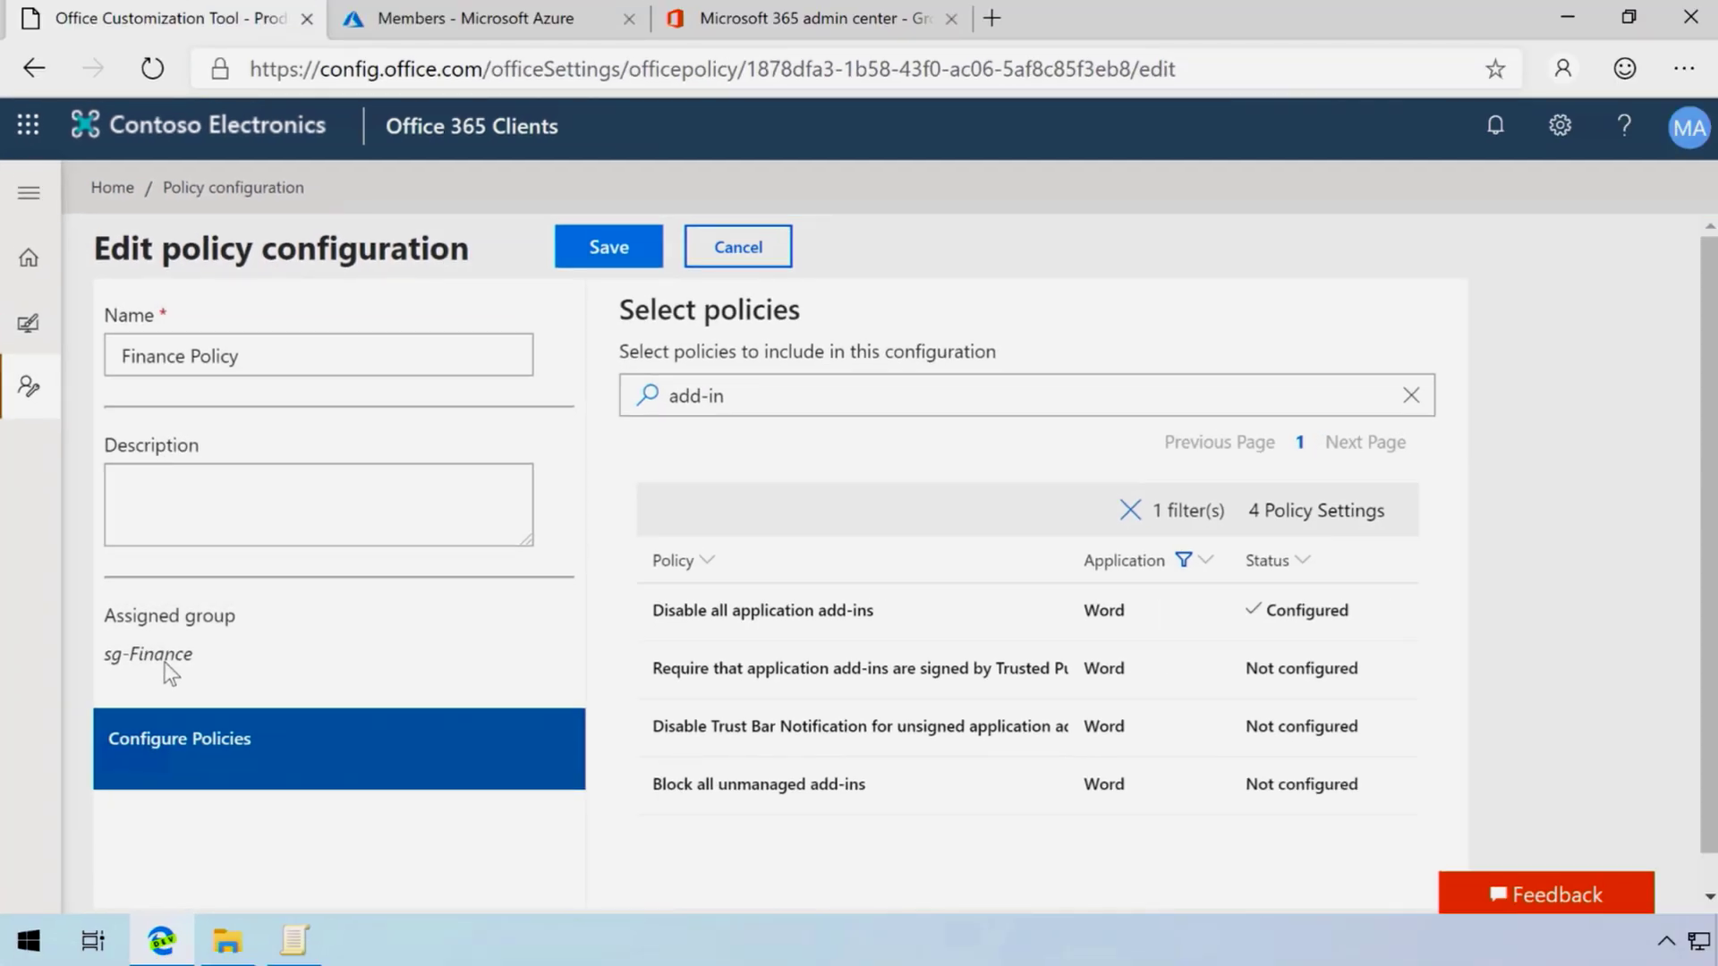
{"action": "left_click", "coordinate": [439, 25]}
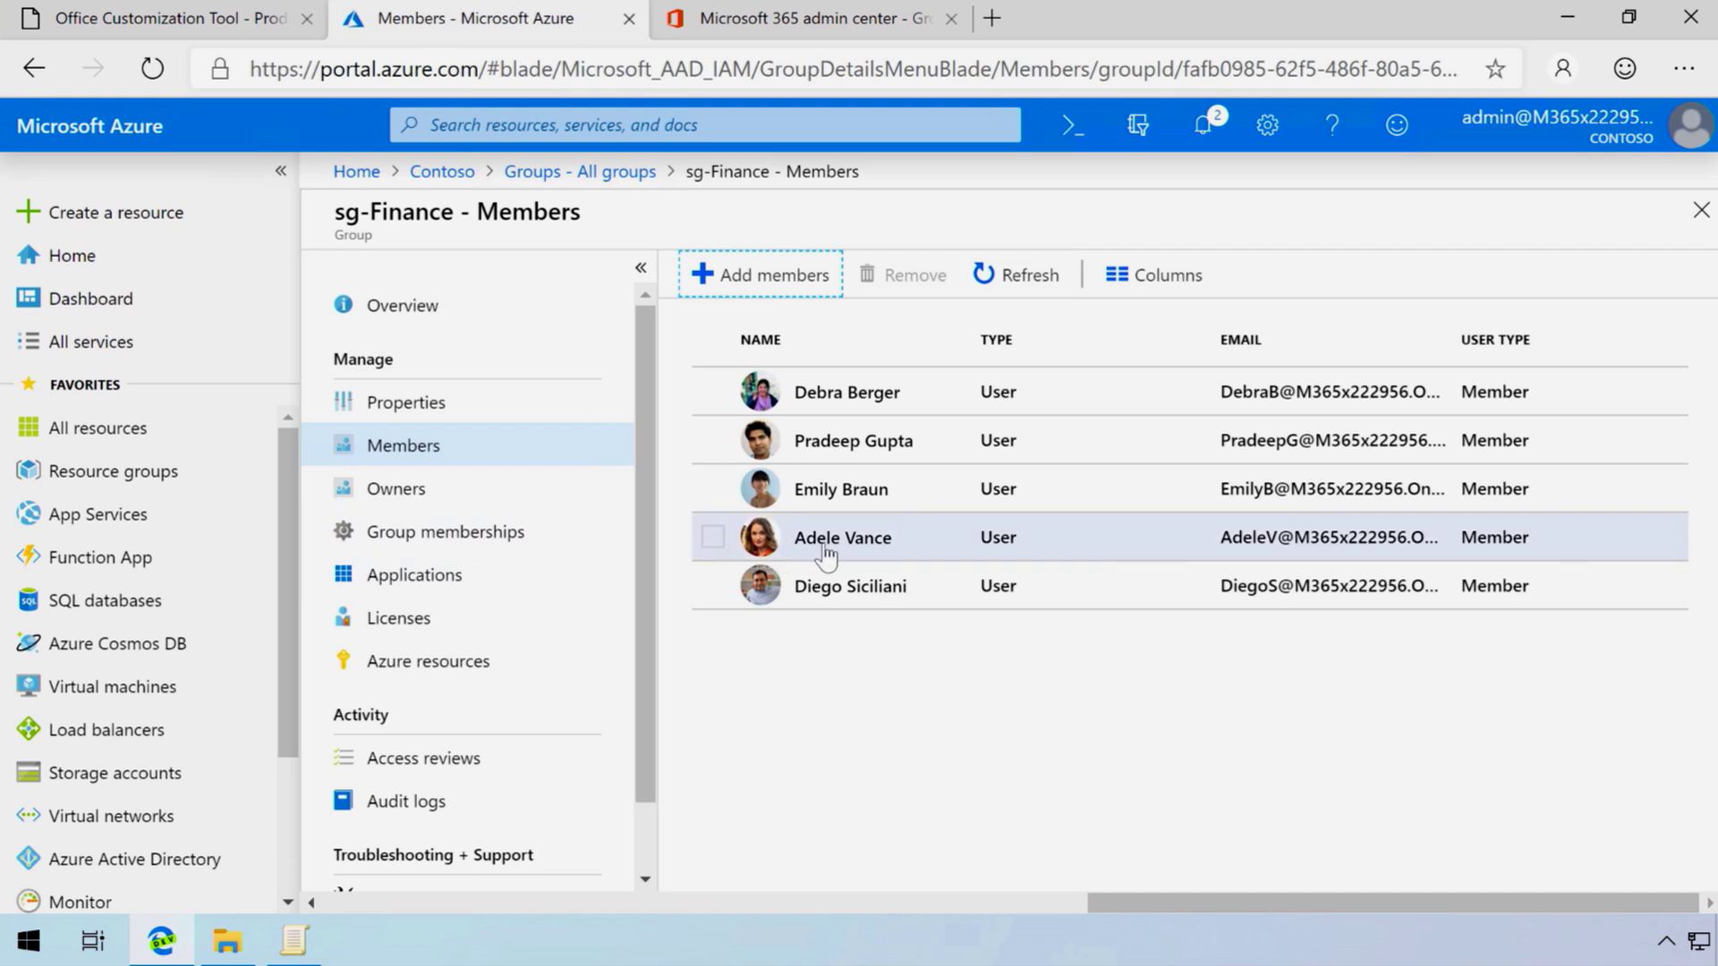
- Go to the Start menu to launch Local Group Policy Editor
{"action": "left_click", "coordinate": [36, 954]}
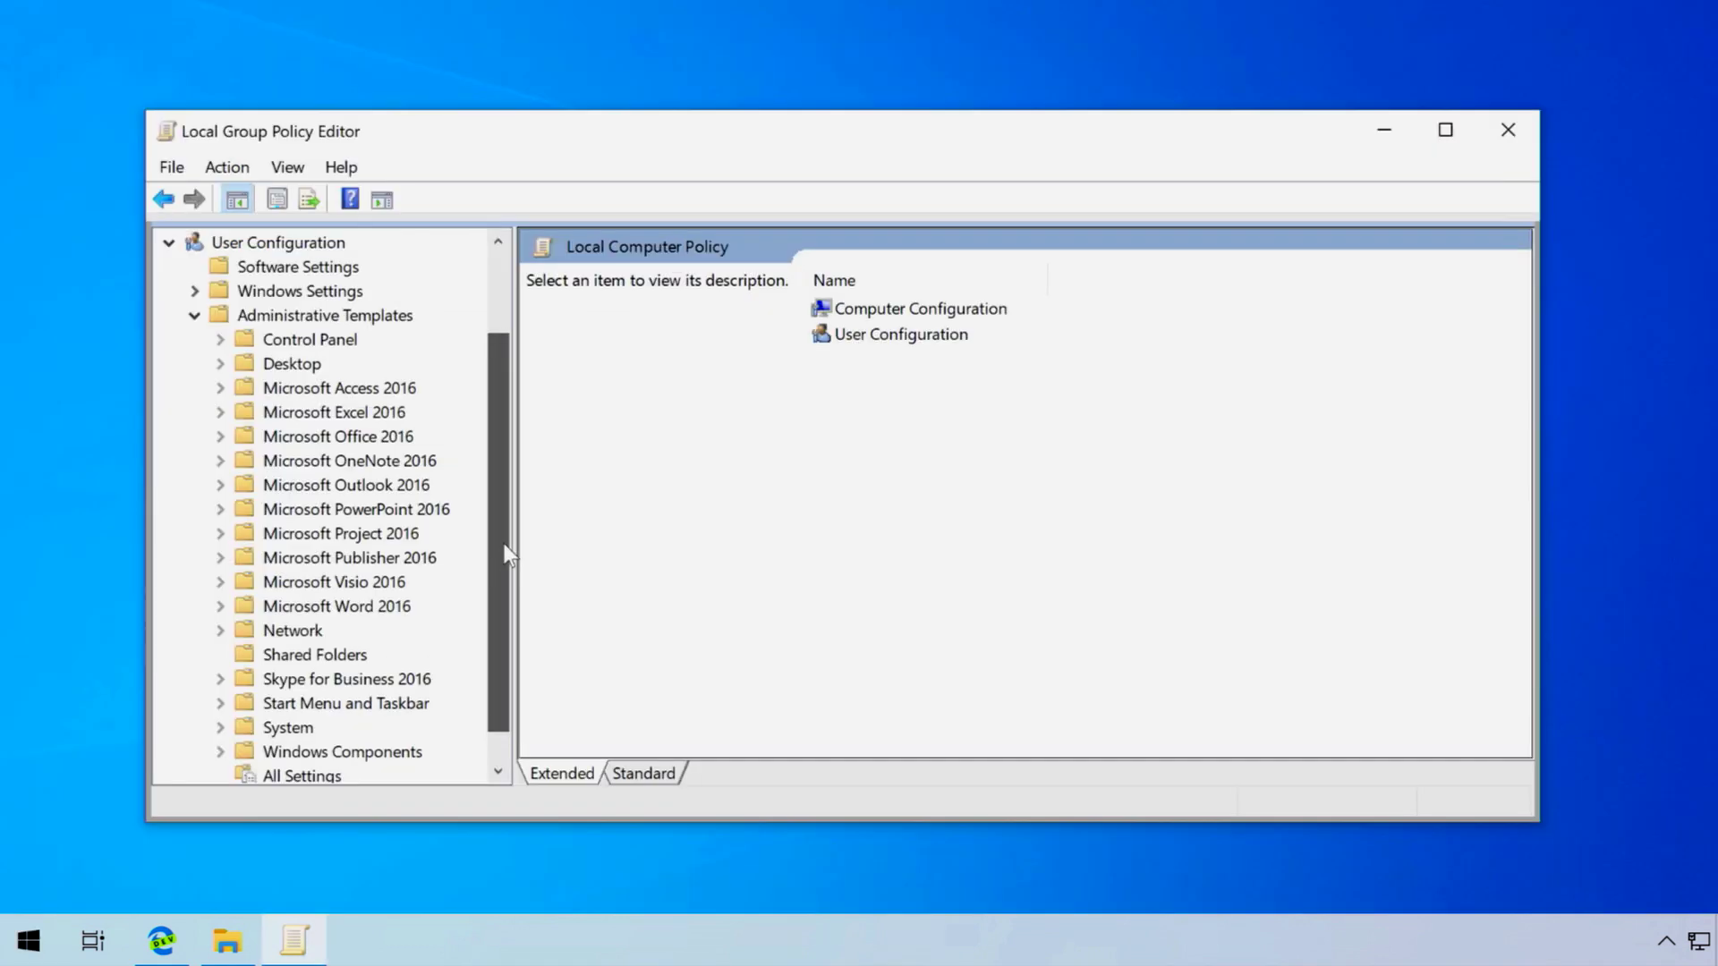
{"action": "scroll", "coordinate": [509, 449], "scroll_direction": "up", "scroll_amount": 2}
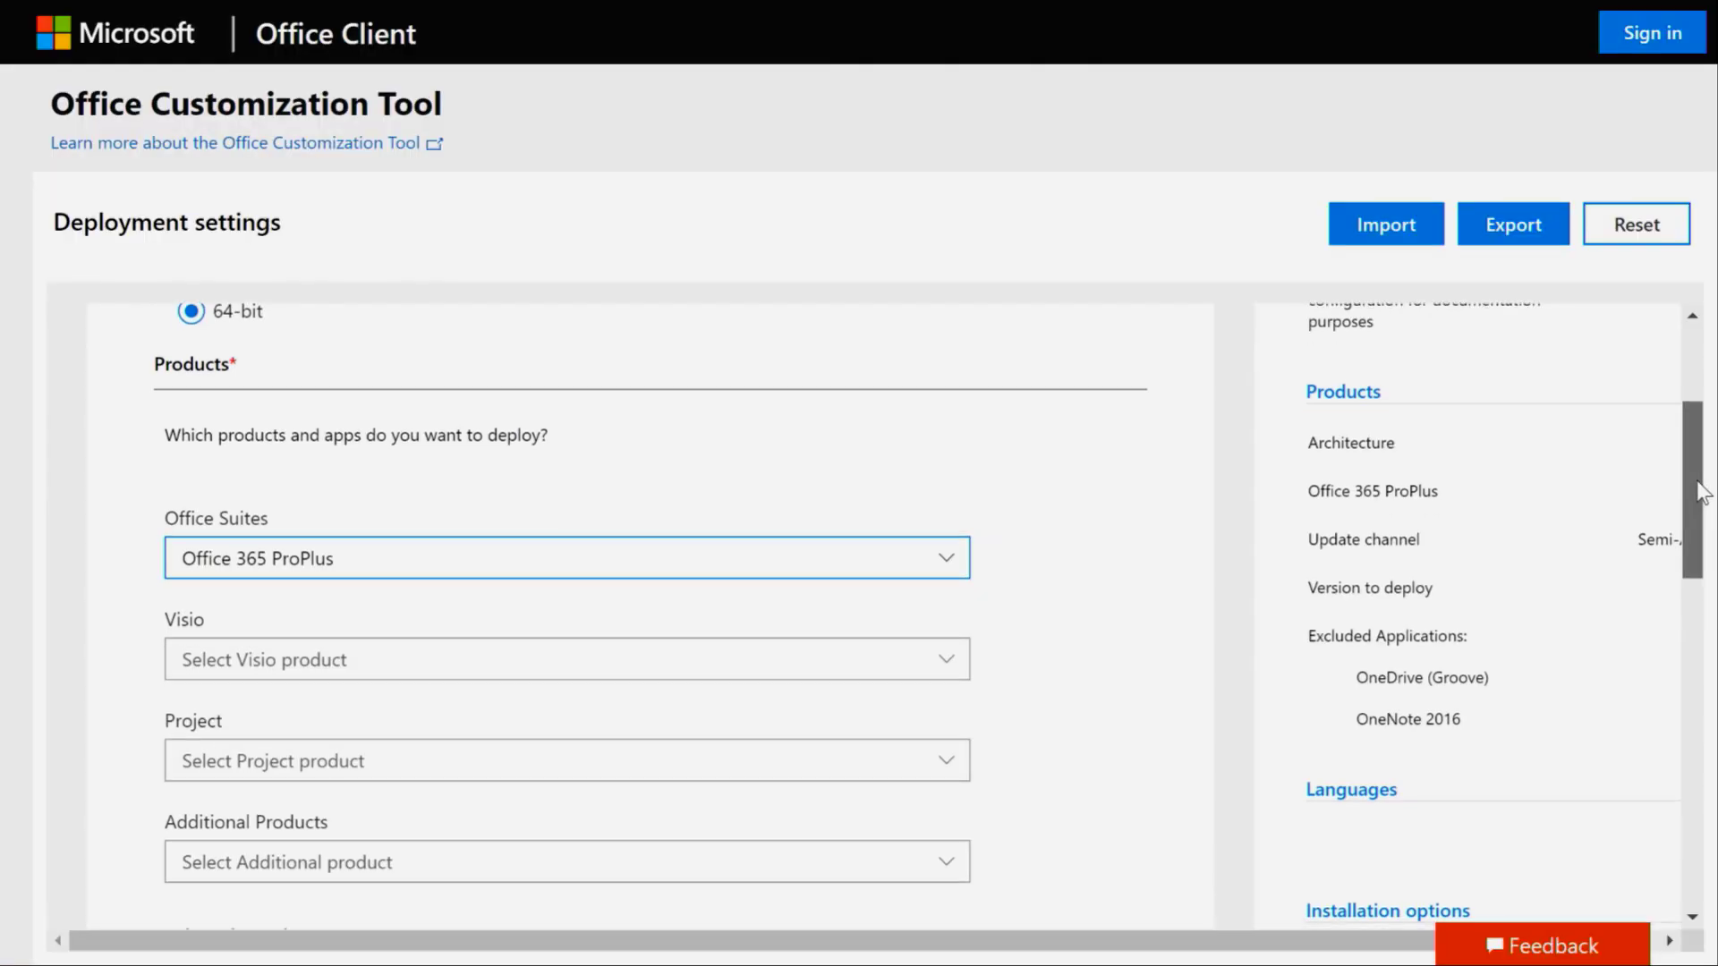
- Check the installed Office 365 ProPlus, Project Professional 2019 and Visio Professional 2016 in Apps & features
{"action": "left_click_drag", "start_coordinate": [1699, 484], "coordinate": [1699, 488]}
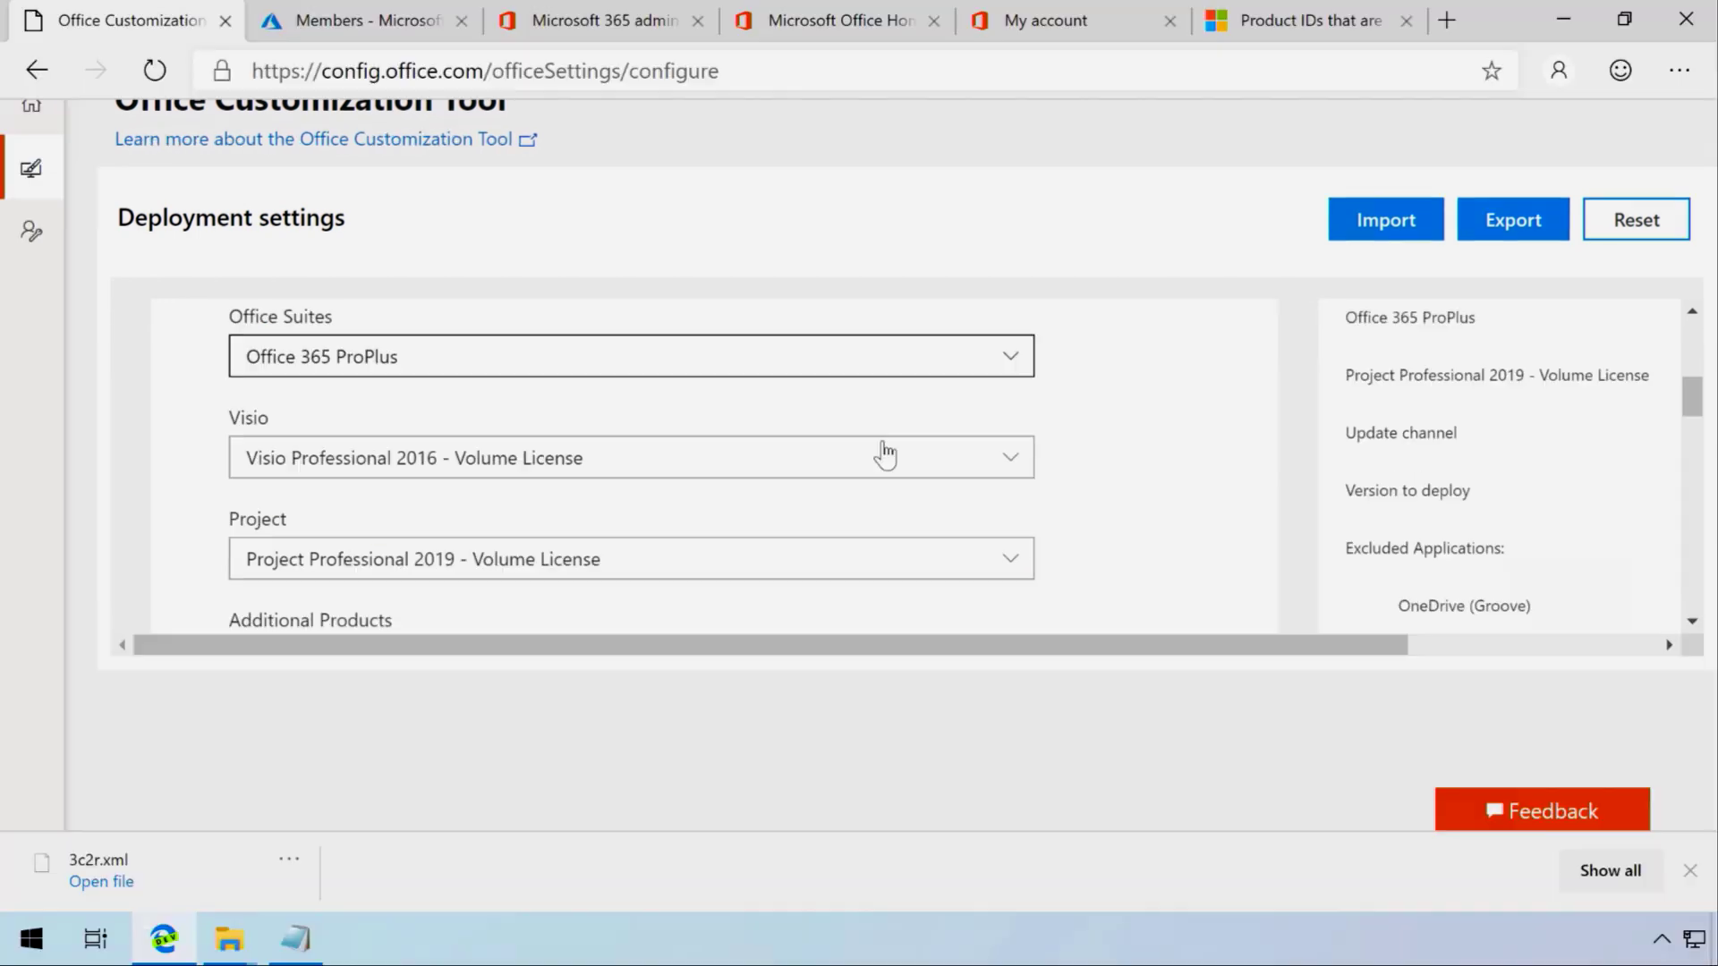
- Select Visio Professional 2016 and Project Professional 2019 Volume License editions in Products
{"action": "scroll", "coordinate": [881, 452], "scroll_direction": "down", "scroll_amount": 1}
{"action": "scroll", "coordinate": [881, 451], "scroll_direction": "up", "scroll_amount": 1}
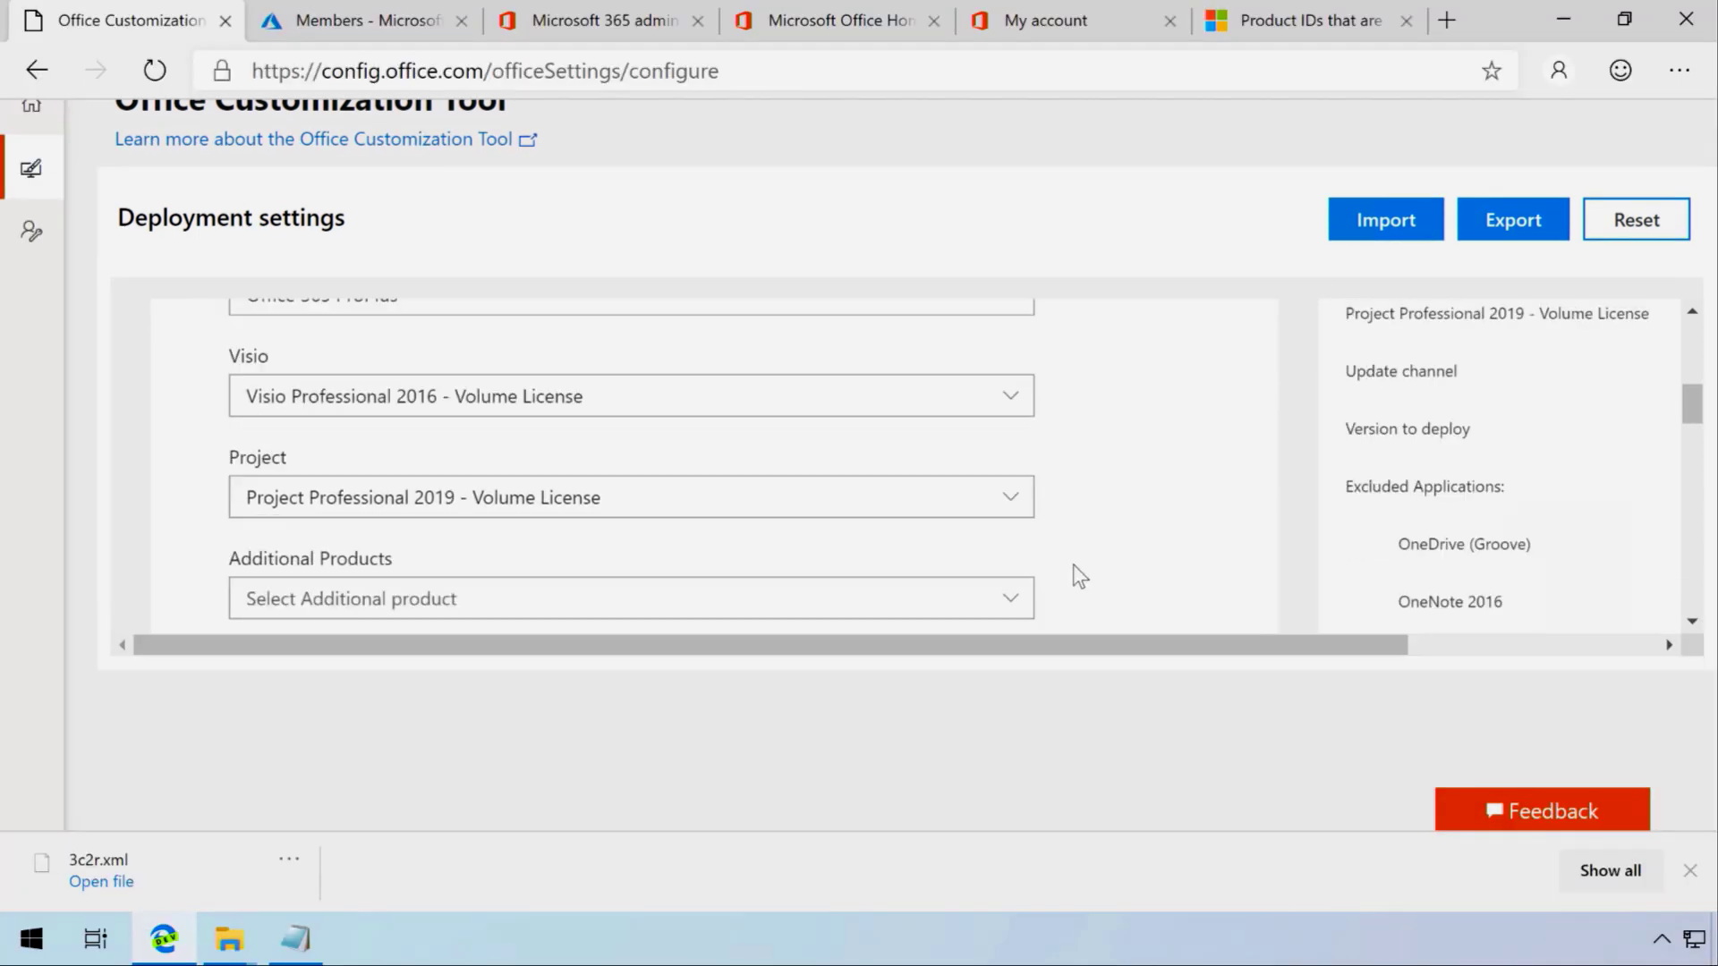
{"action": "scroll", "coordinate": [1073, 566], "scroll_direction": "down", "scroll_amount": 3}
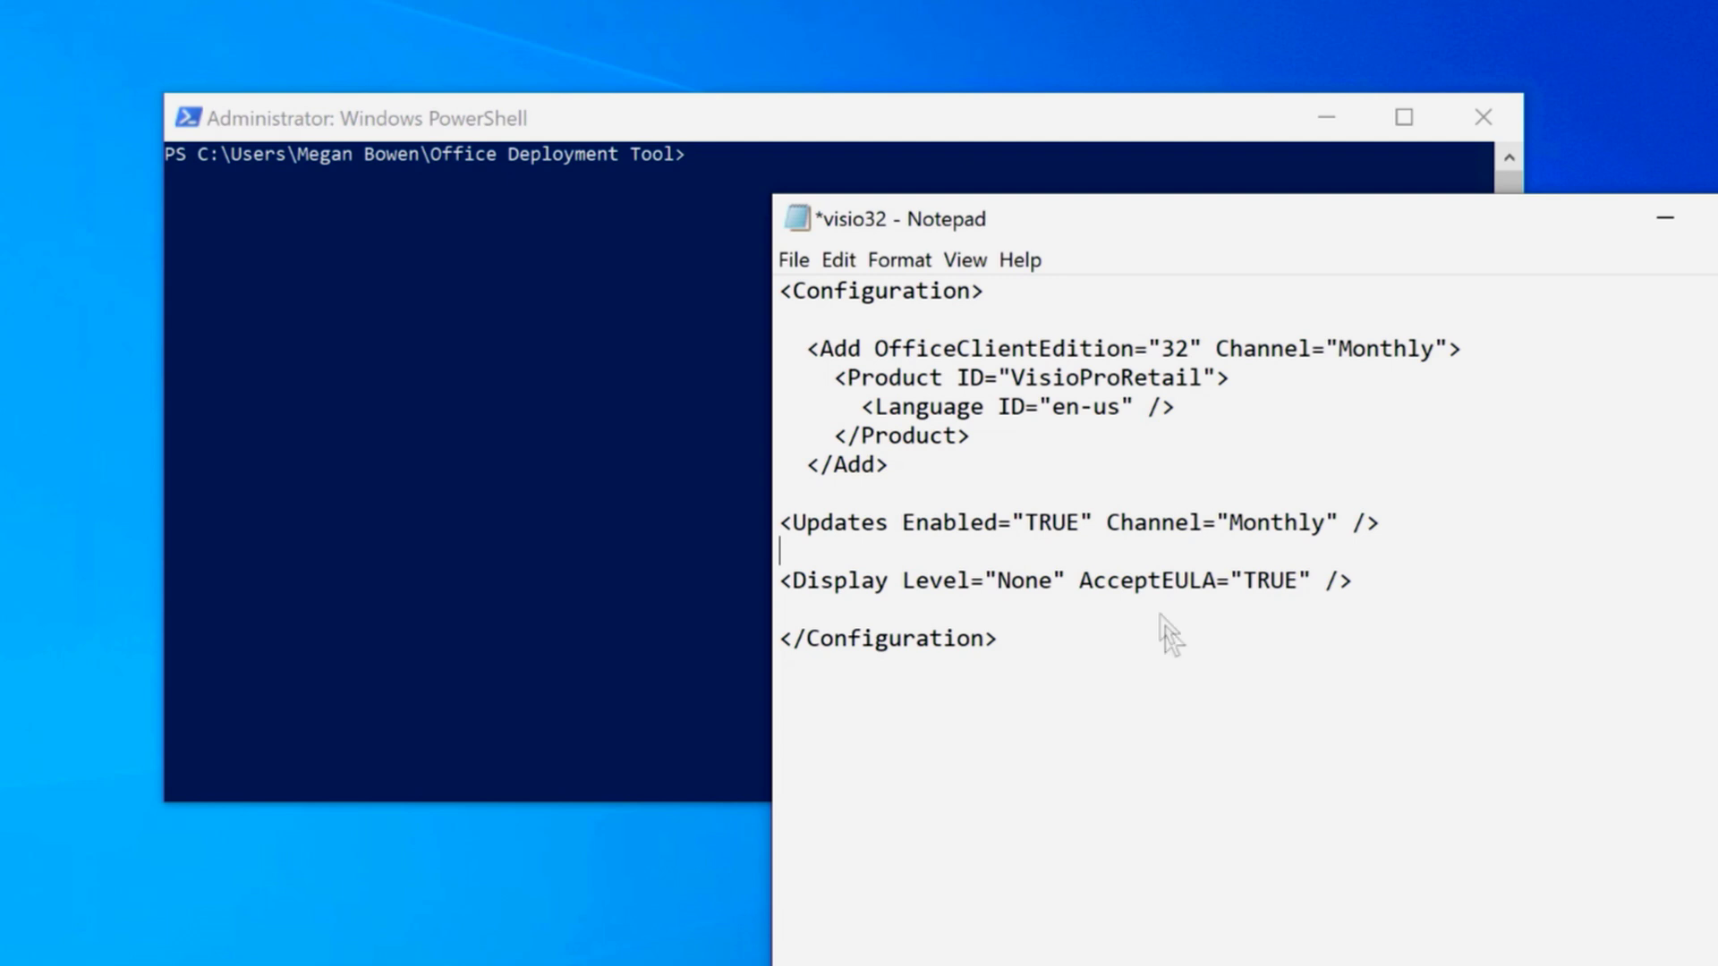
- Run '.\setup /configure visio32' in PowerShell to install 32-bit Visio
{"action": "left_click", "coordinate": [713, 191]}
{"action": "type", "text": ".\\setup /configure visio32"}
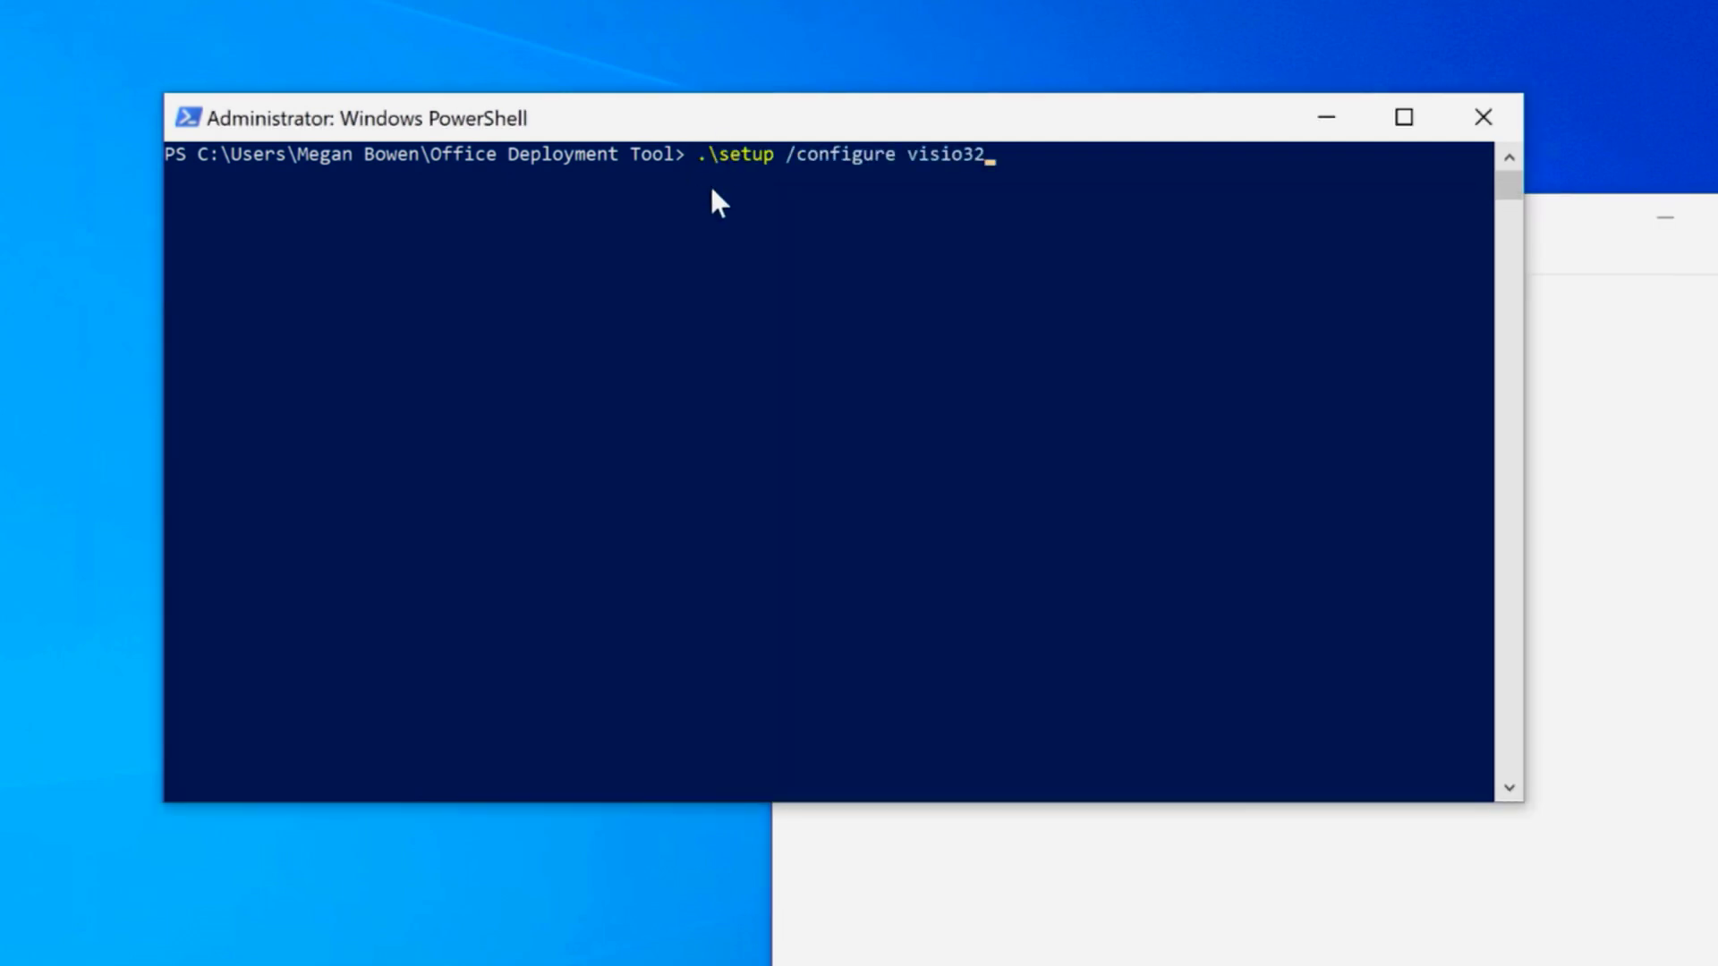
{"action": "key", "text": "Return"}
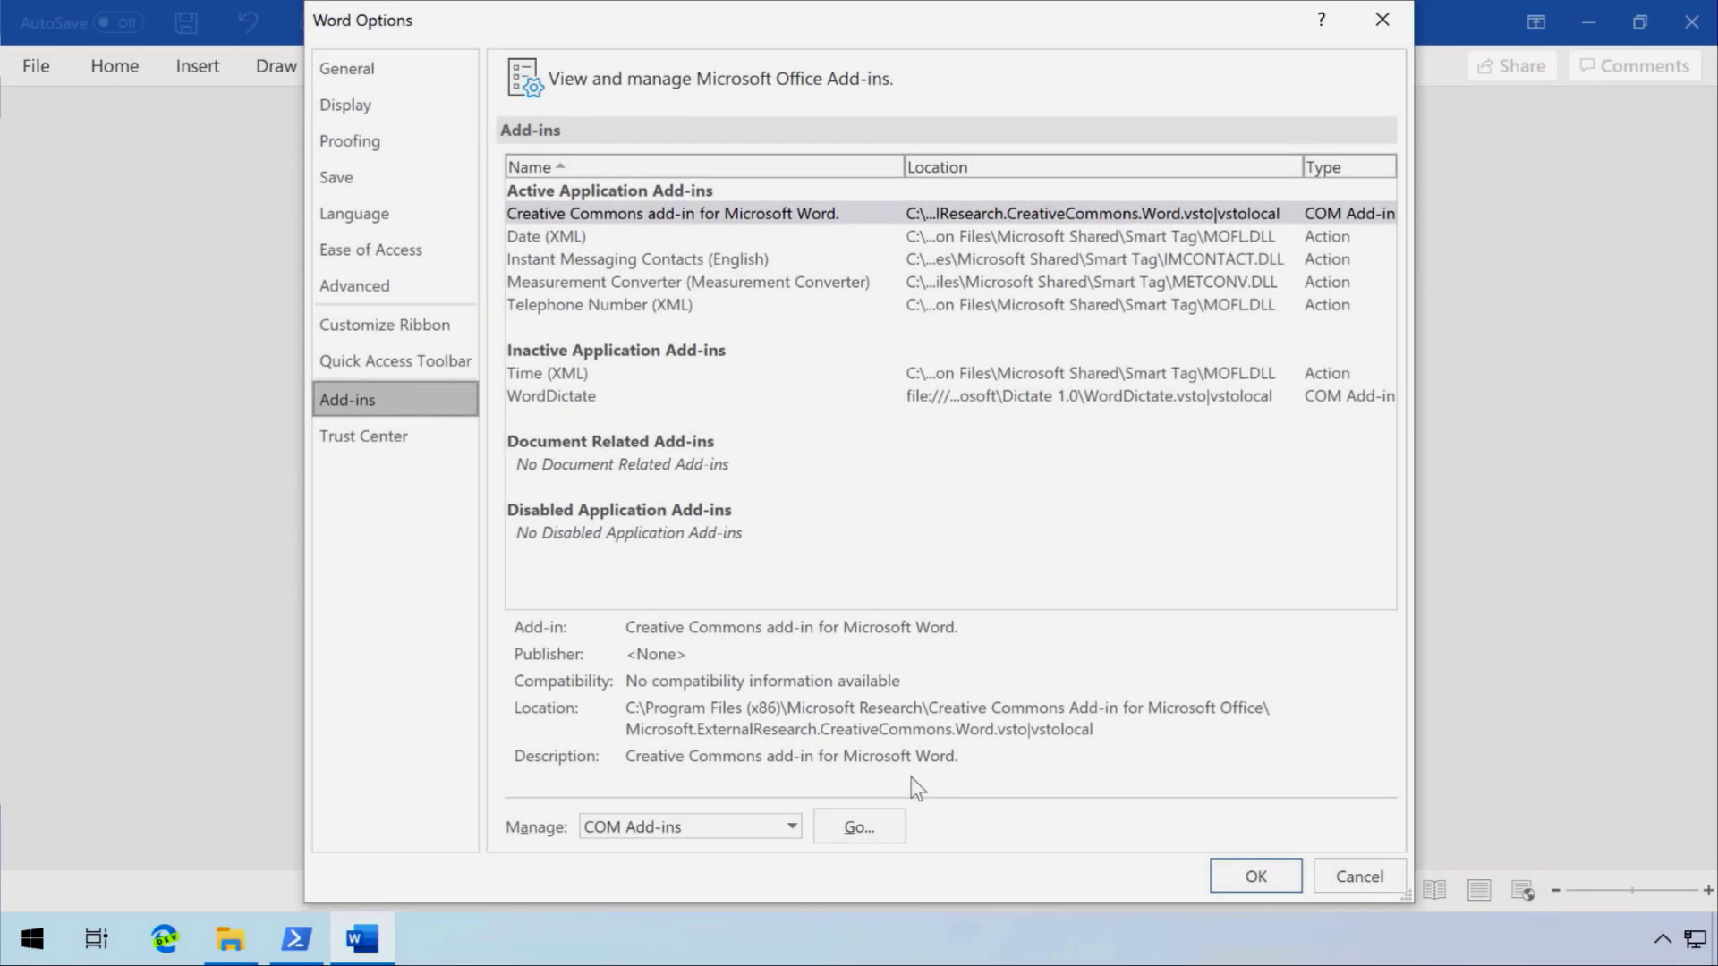
- Open the COM Add-ins list and select WordDictate to view its load status
{"action": "left_click", "coordinate": [859, 825]}
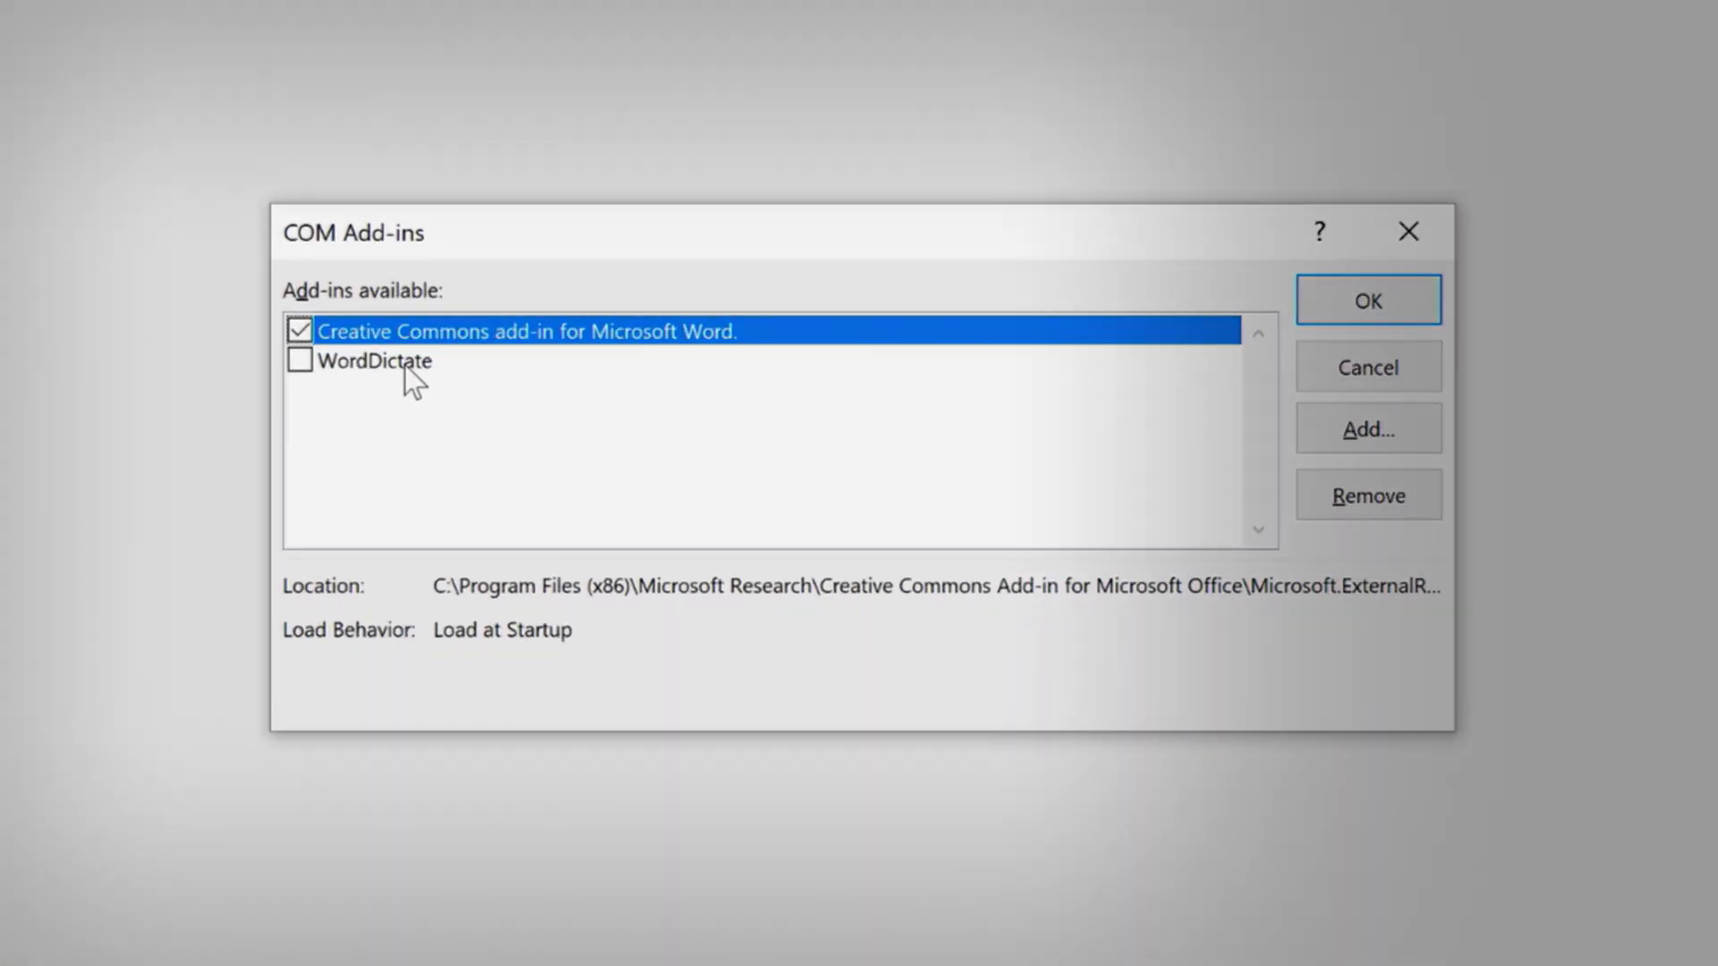
{"action": "left_click", "coordinate": [407, 367]}
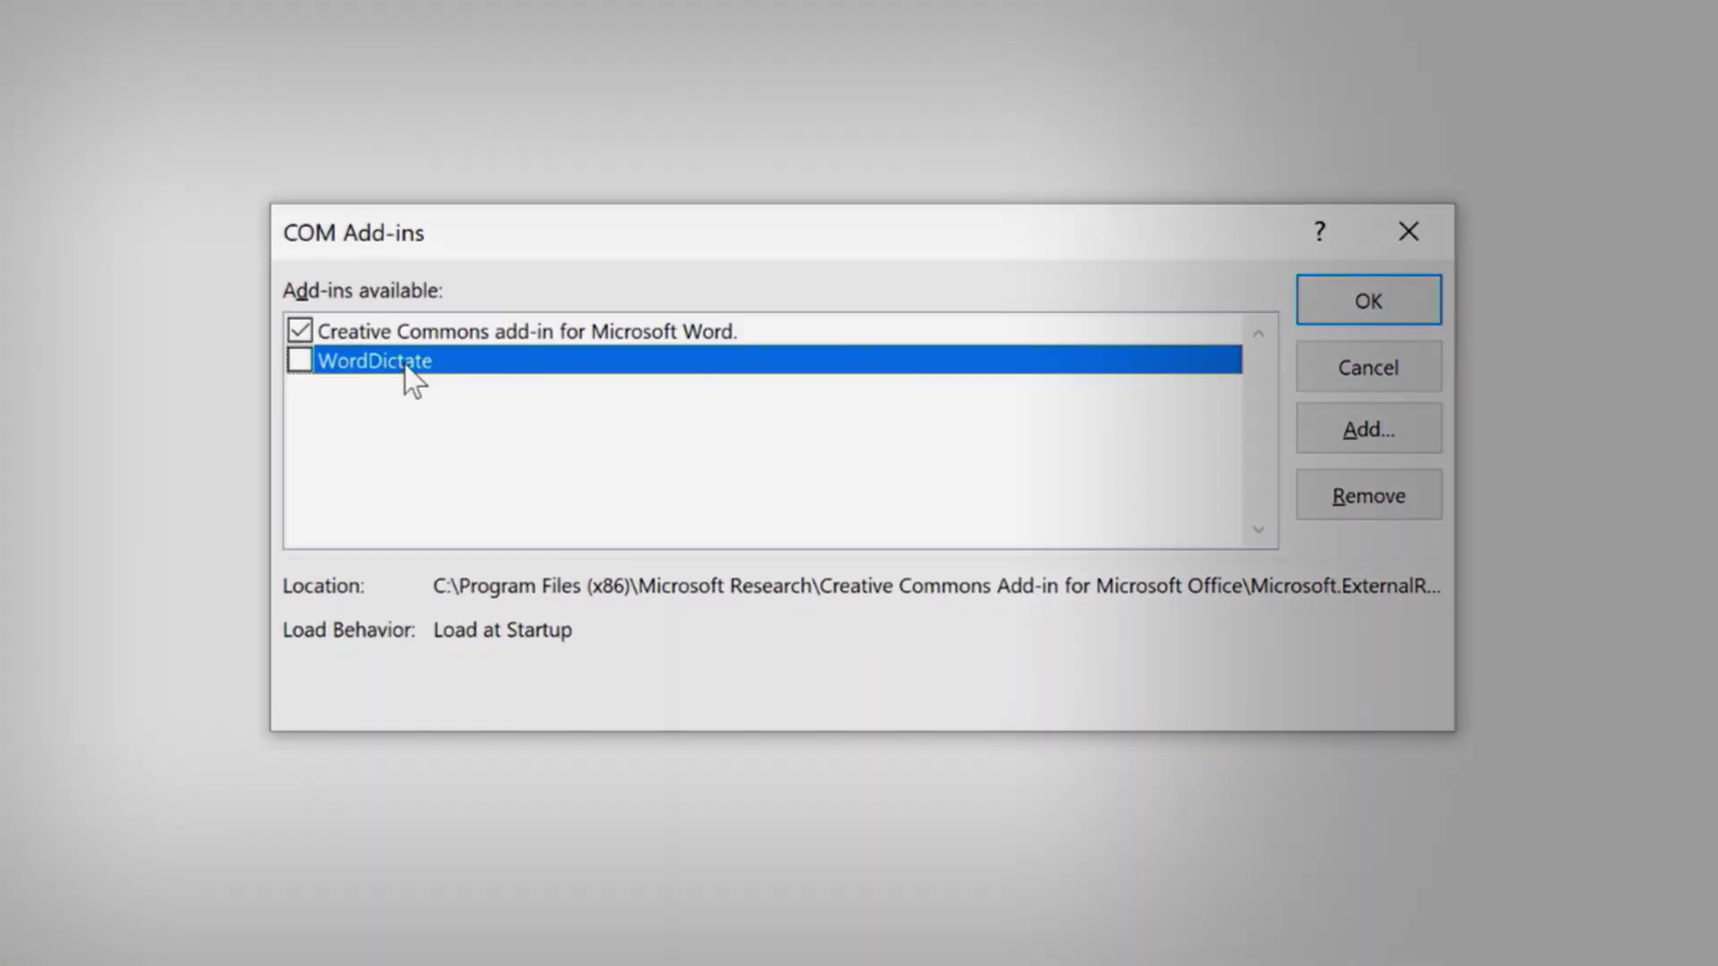